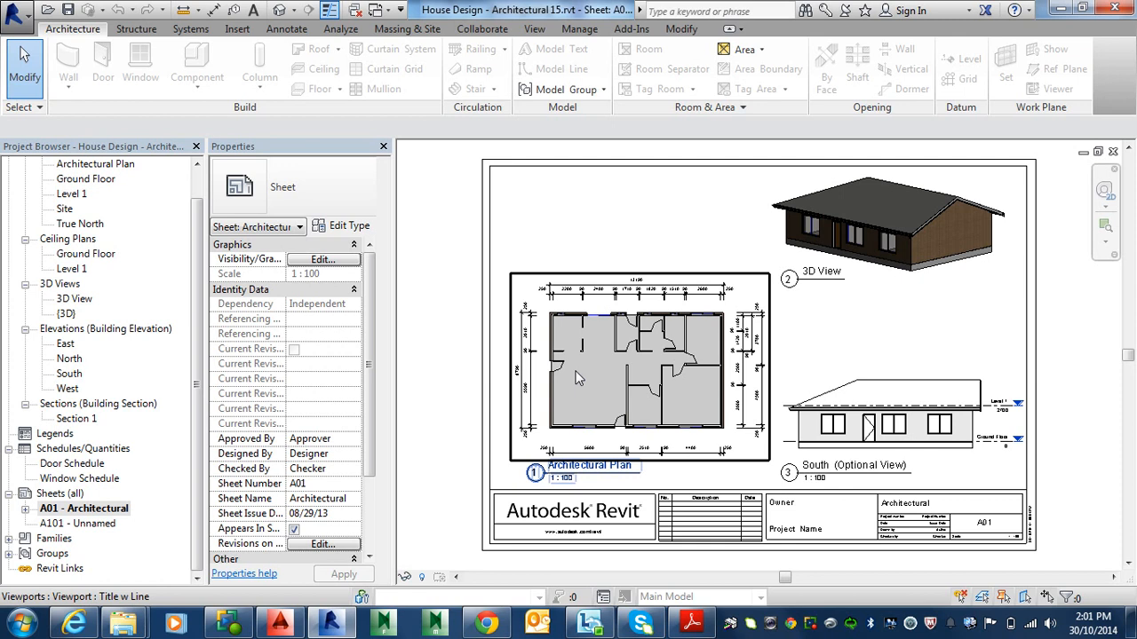
Start printing the Architectural sheet A01 and choose Microsoft XPS Document Writer as the printer.
key("Escape")
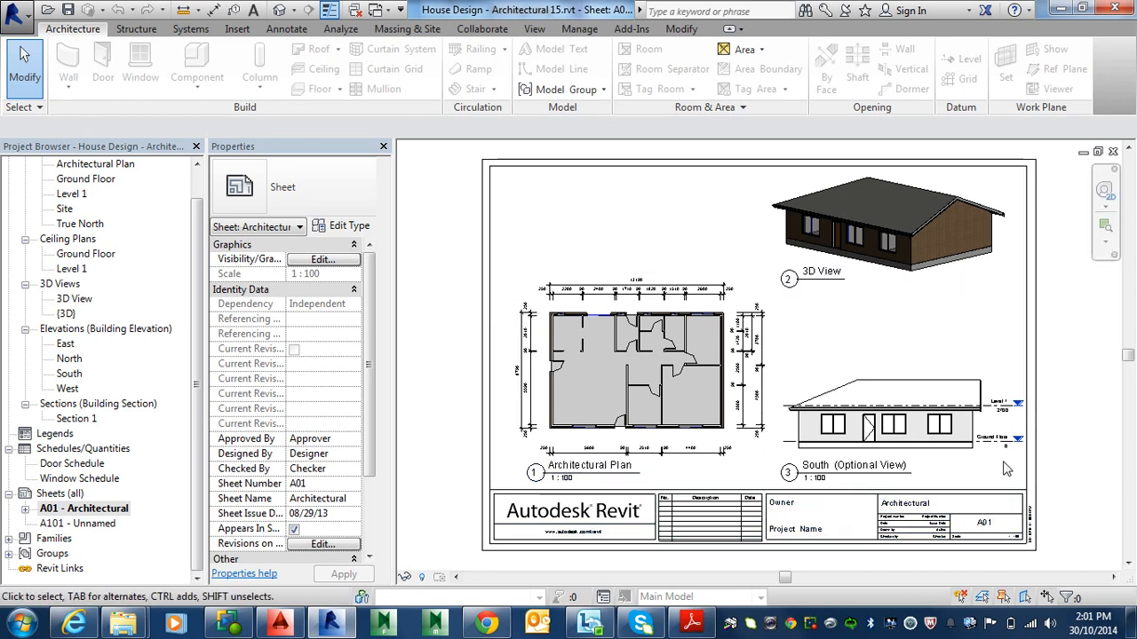
left_click(18, 16)
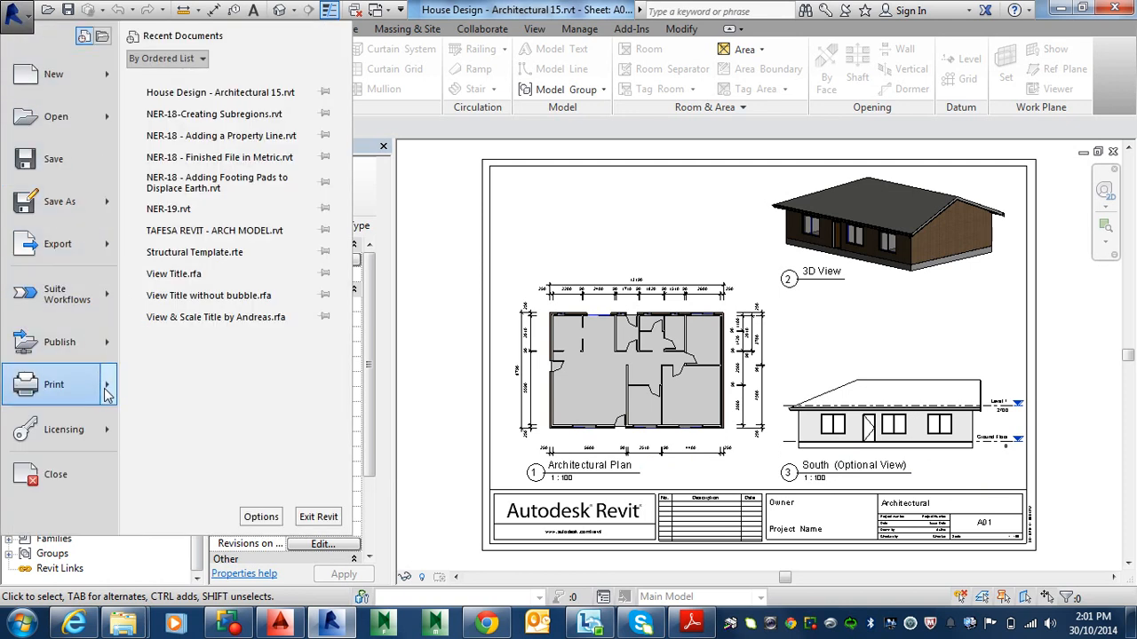
mouse_move(107, 392)
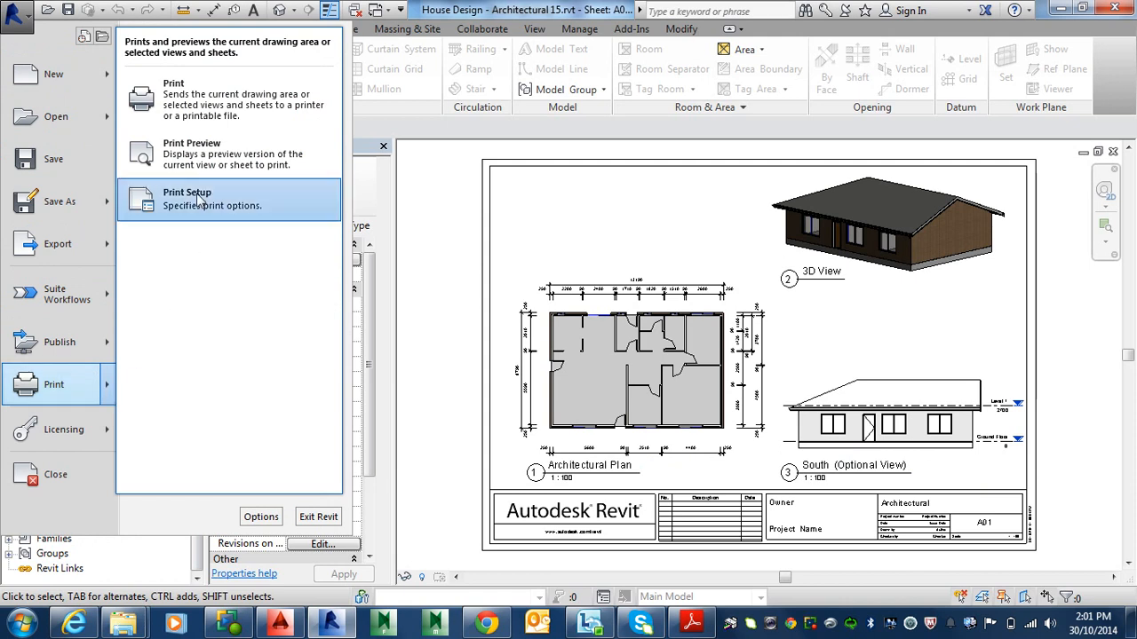
left_click(203, 110)
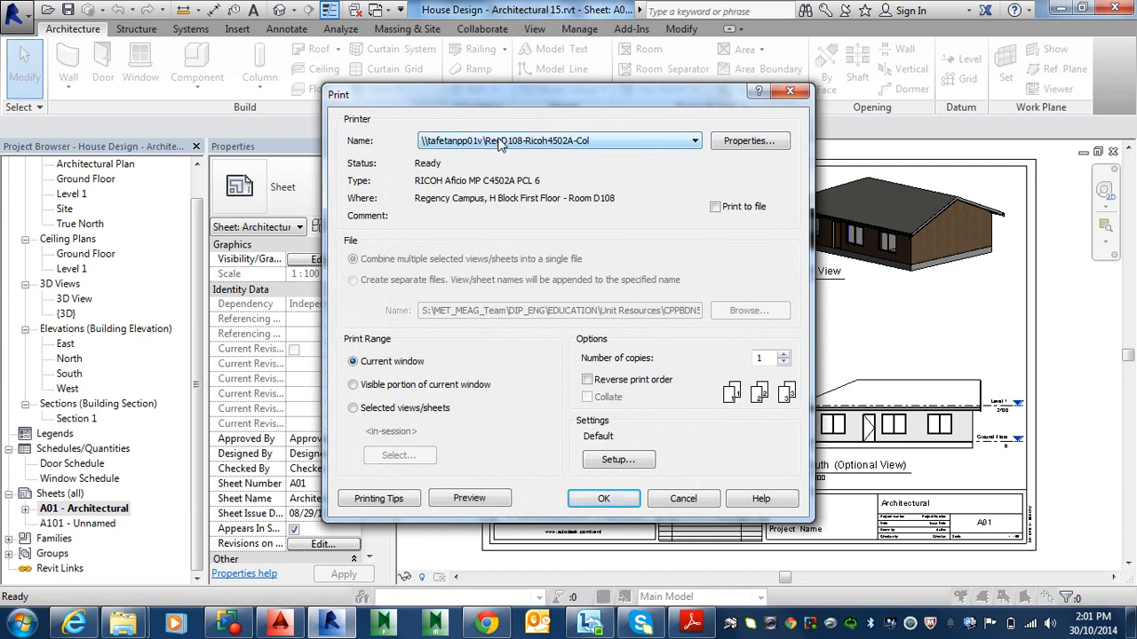
left_click(631, 143)
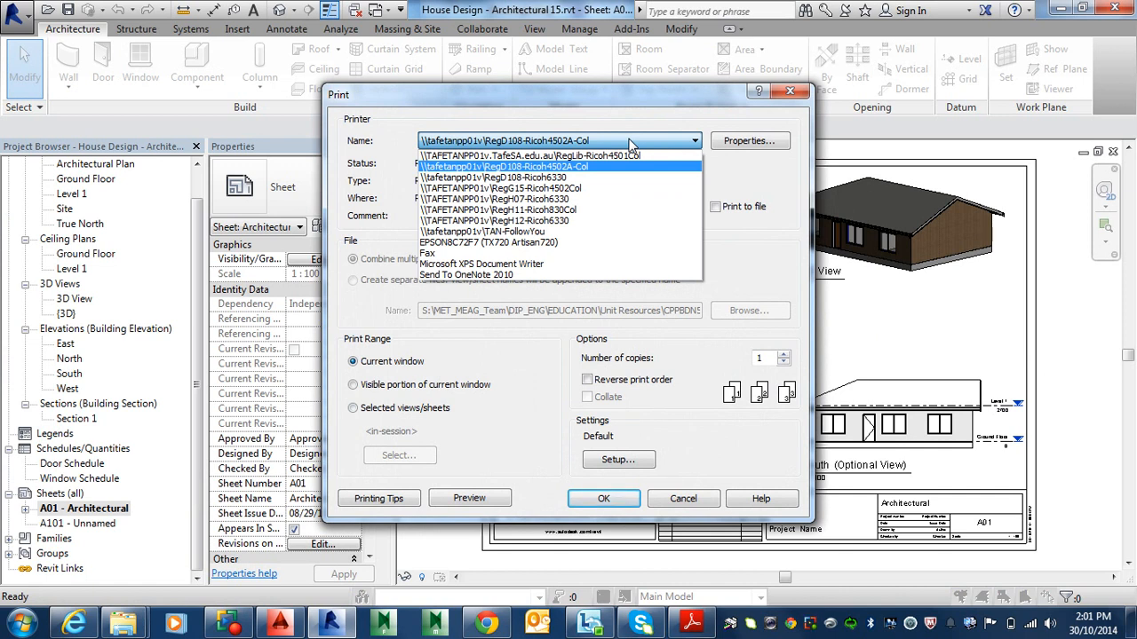
left_click(527, 264)
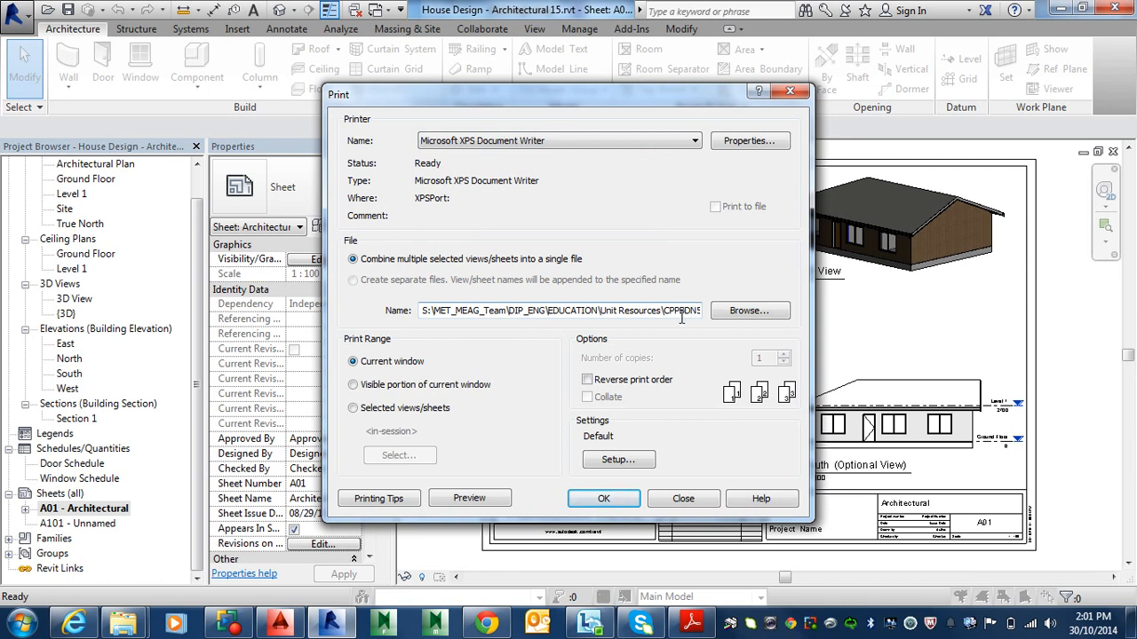
Set the print output file to House Design - Architectural 15.xps in the My Documents folder.
left_click(743, 316)
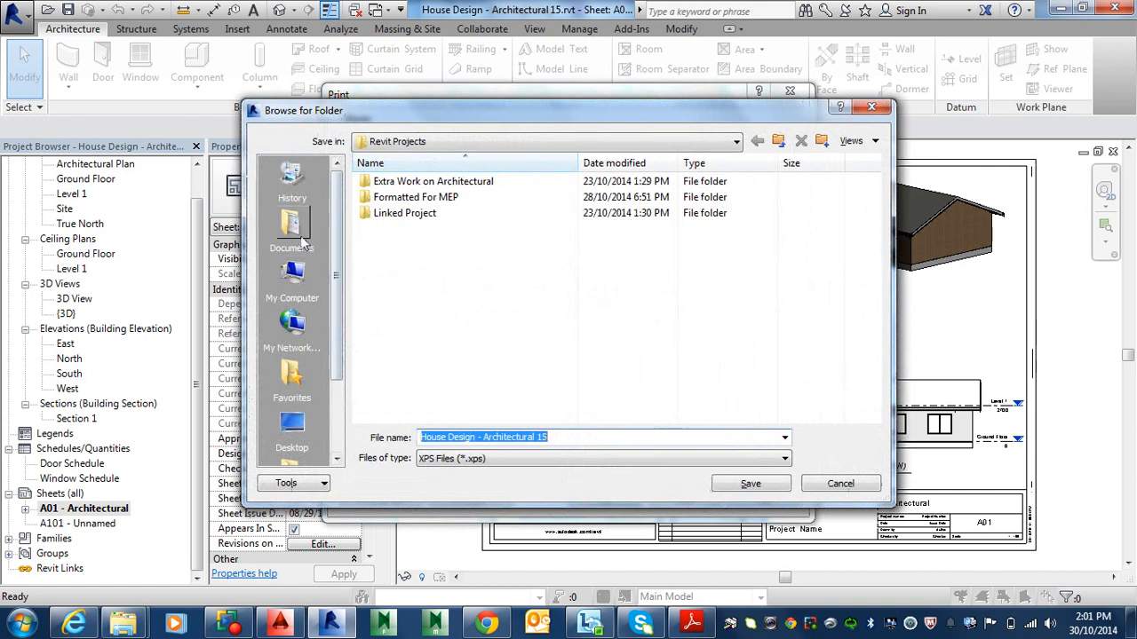
left_click(300, 240)
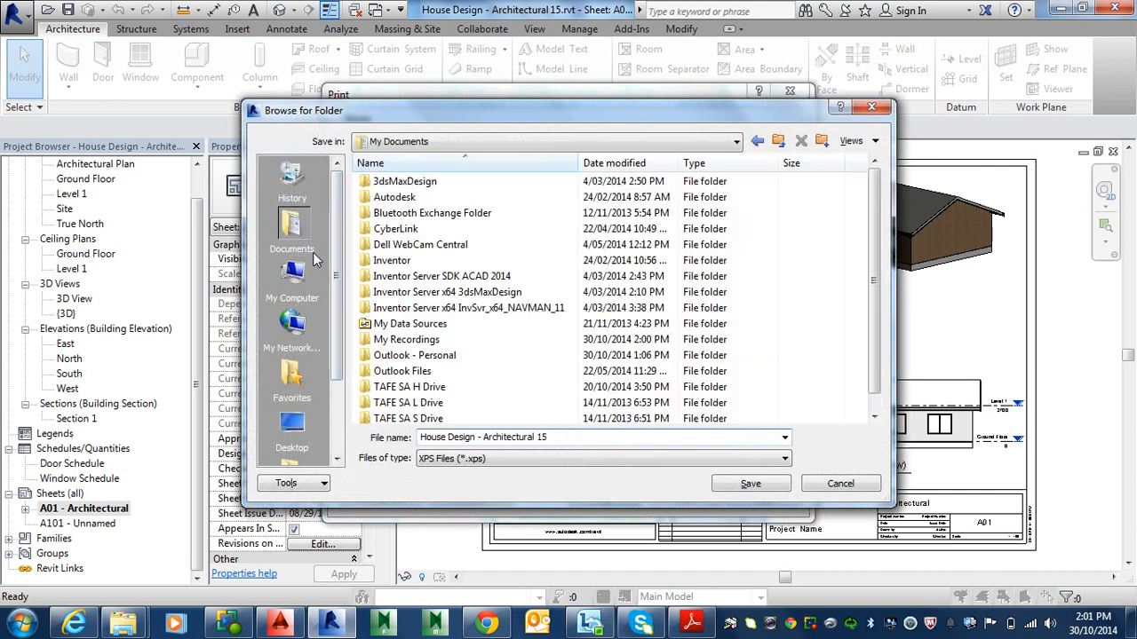
left_click(750, 484)
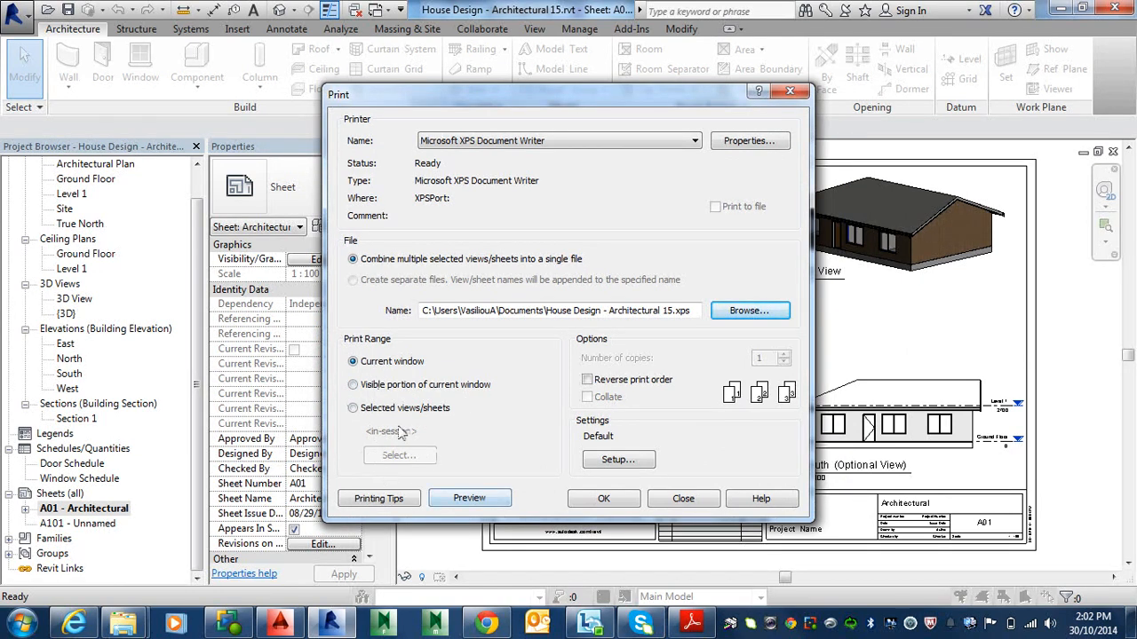
left_click(353, 407)
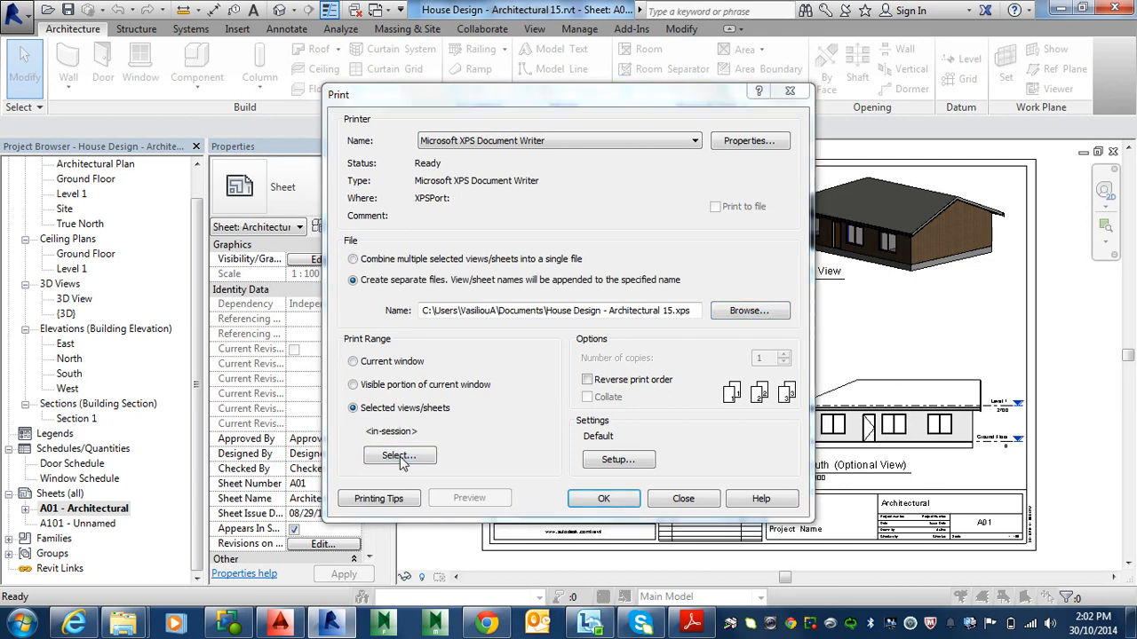
left_click(399, 457)
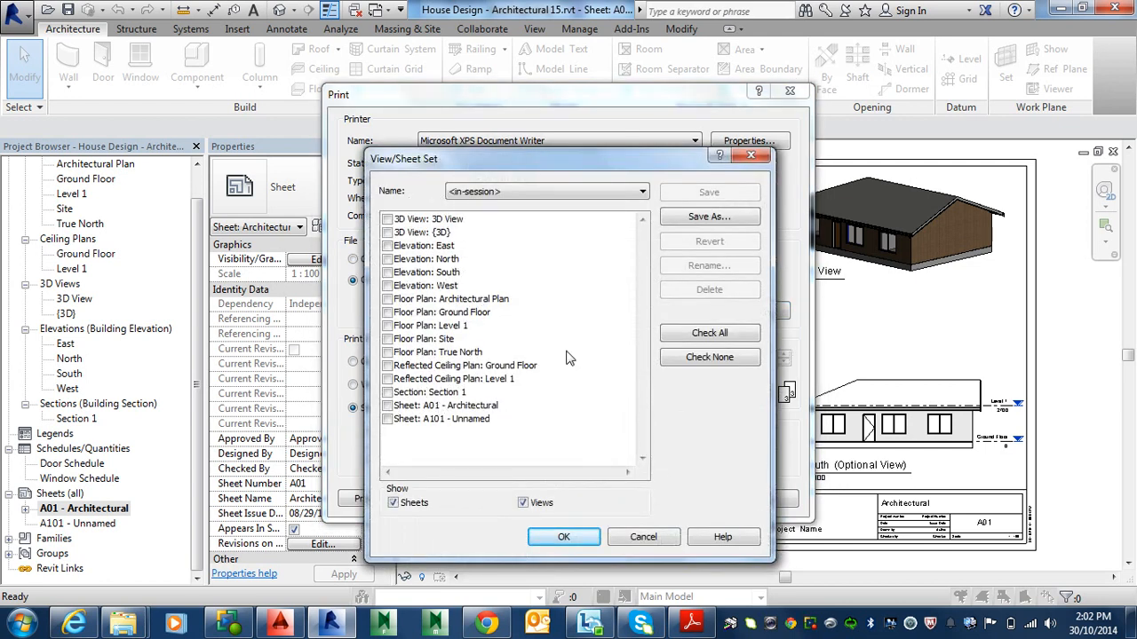
left_click(634, 537)
left_click(357, 364)
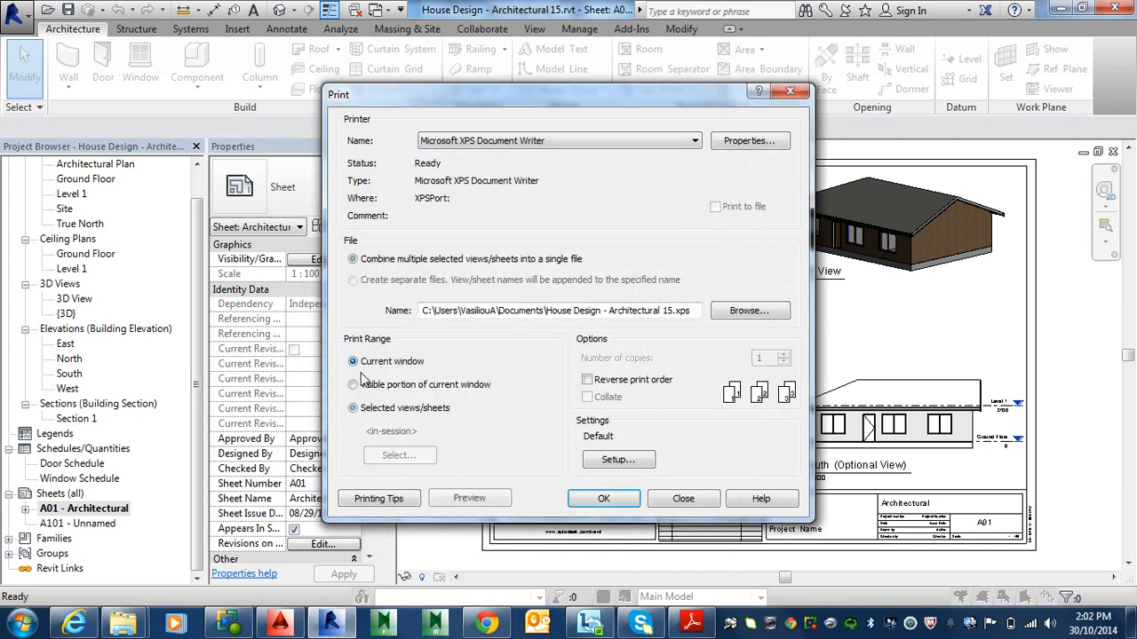
Set the paper size to A3 in the print setup and recheck the setup's settings.
left_click(619, 460)
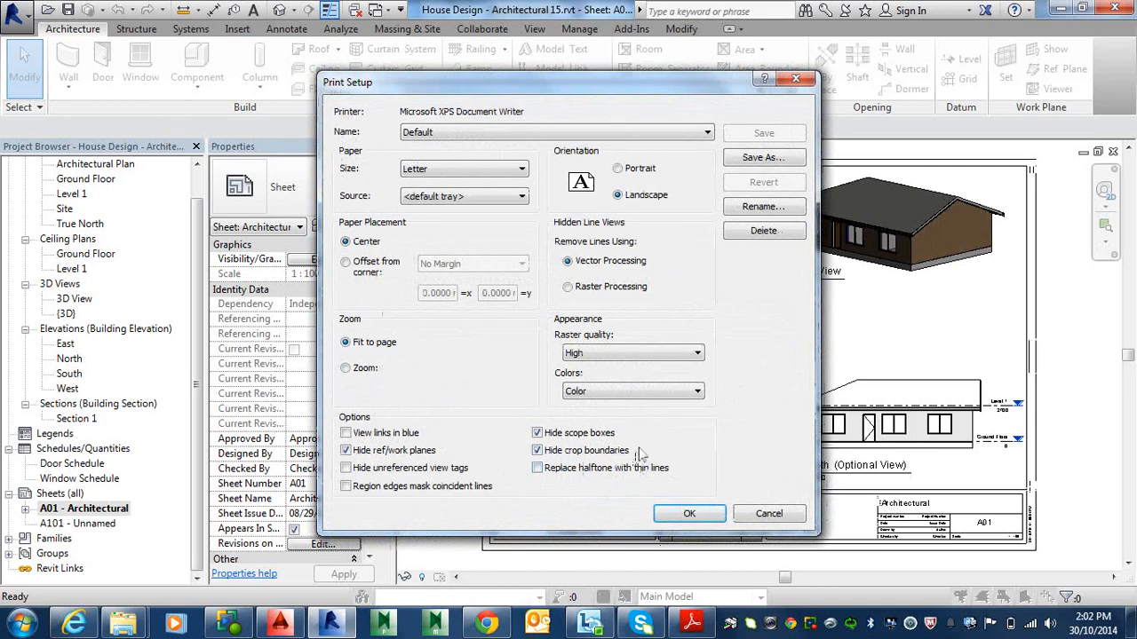
left_click(522, 170)
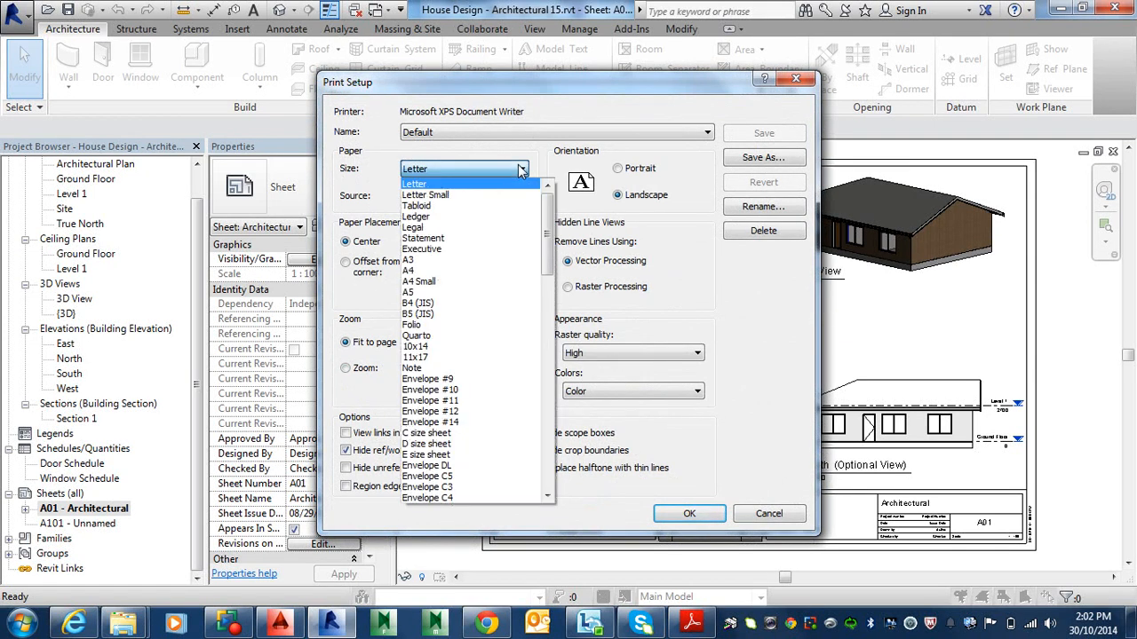
left_click(447, 261)
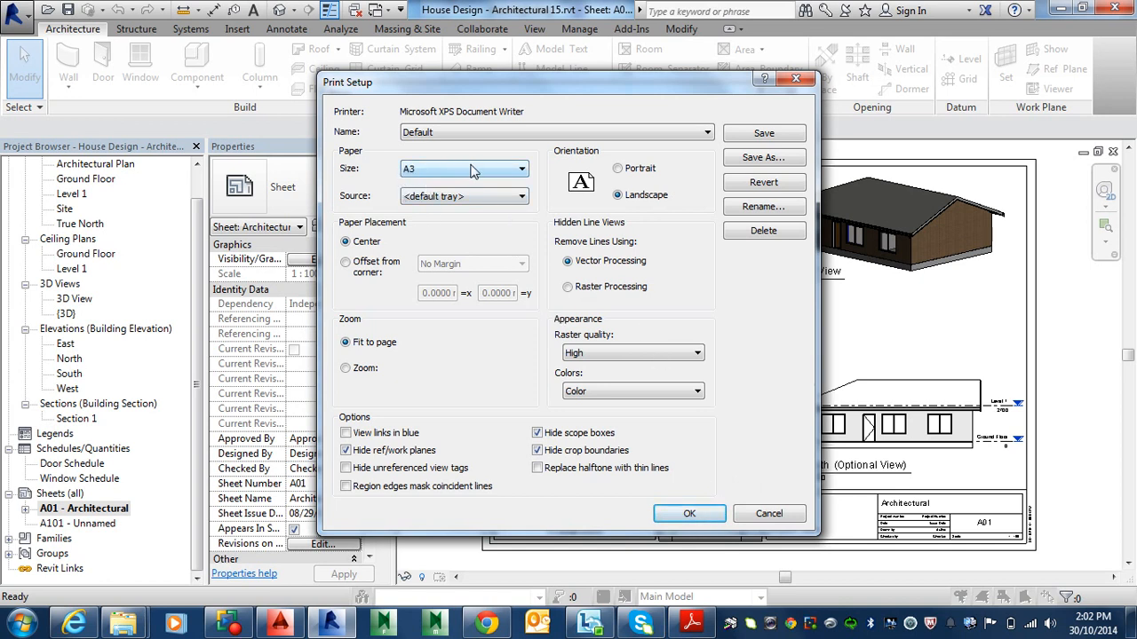
left_click(689, 516)
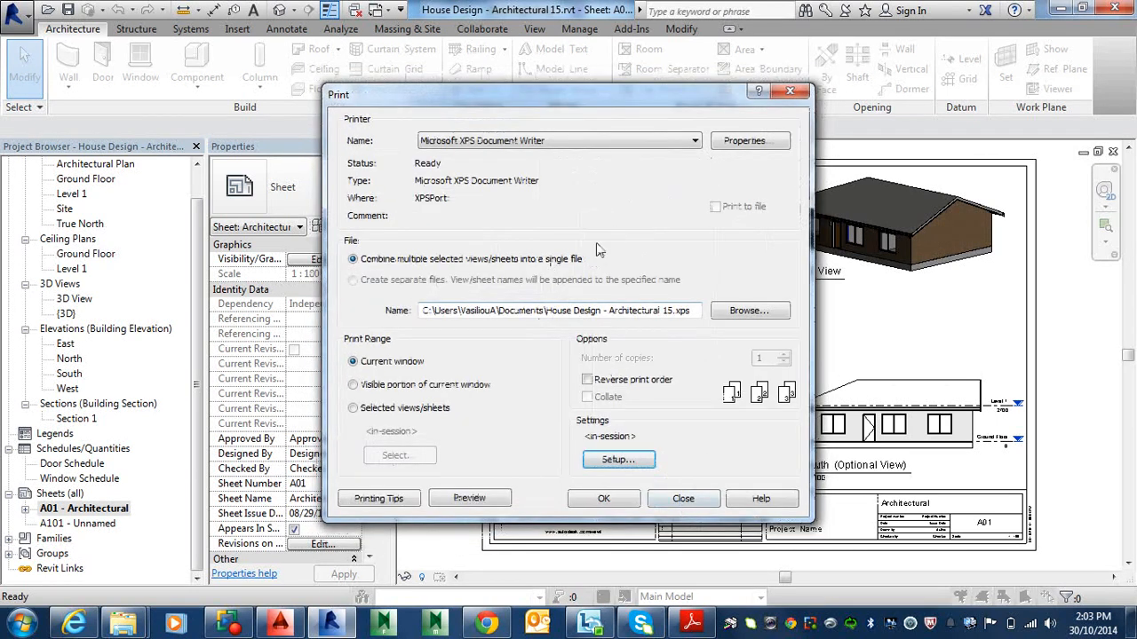
left_click(619, 460)
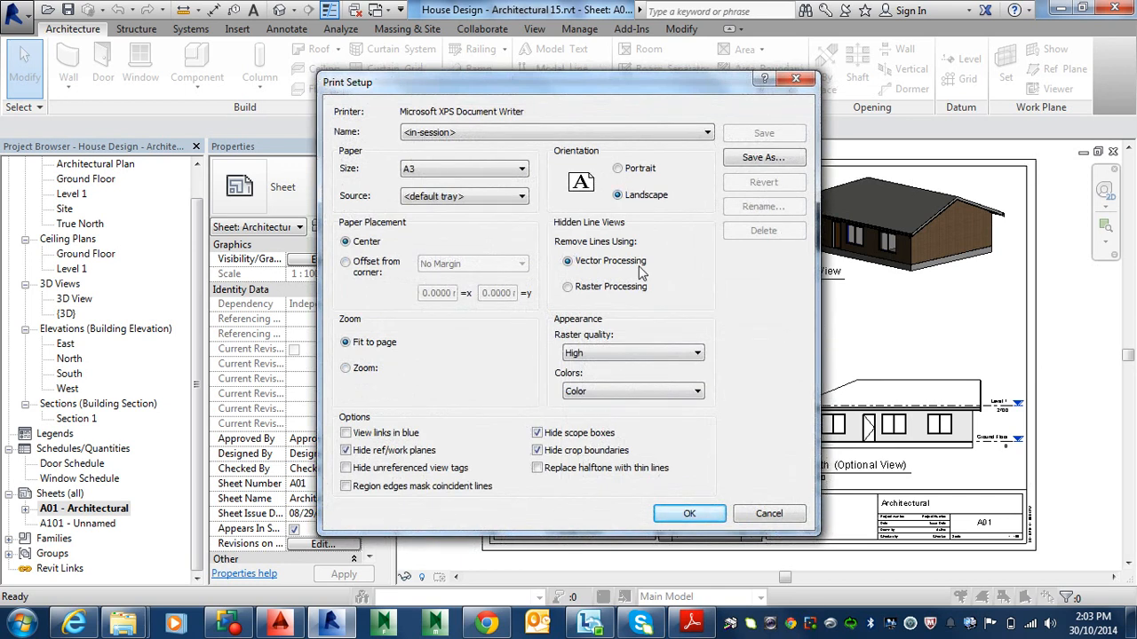
left_click(689, 515)
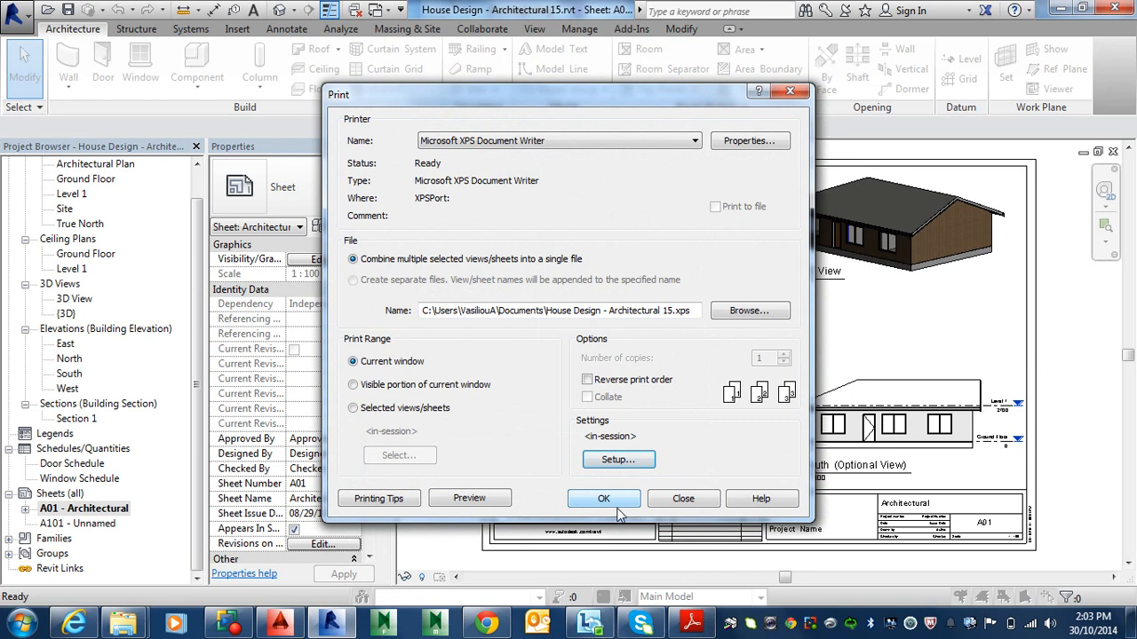
Preview the sheet's printout and print it to the XPS file, dismissing the raster printing notices.
left_click(470, 498)
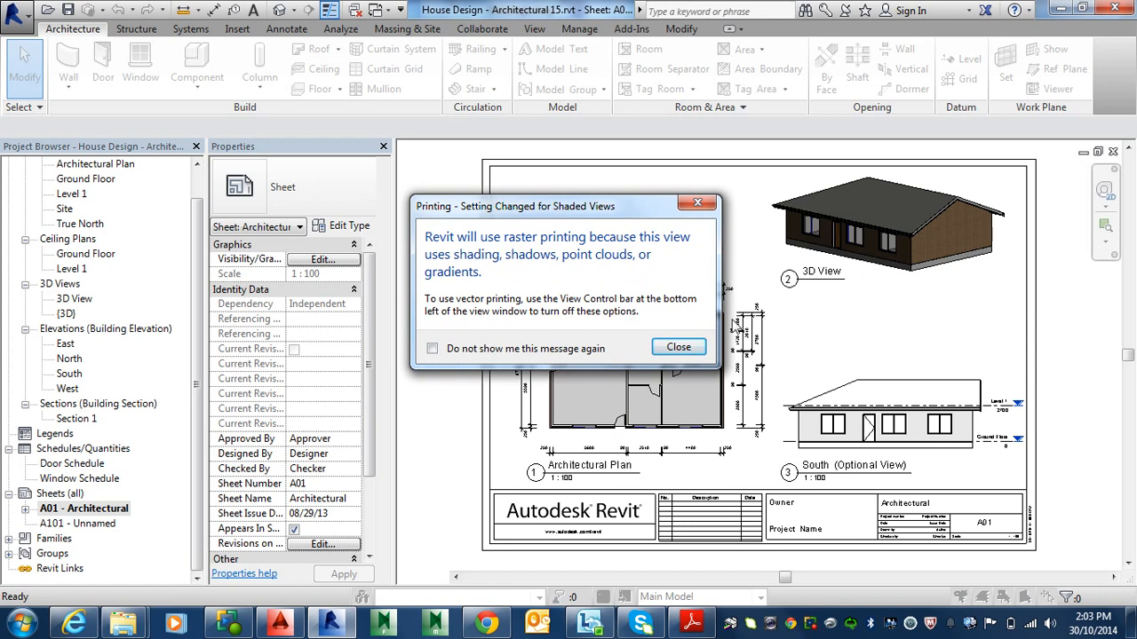
left_click(678, 347)
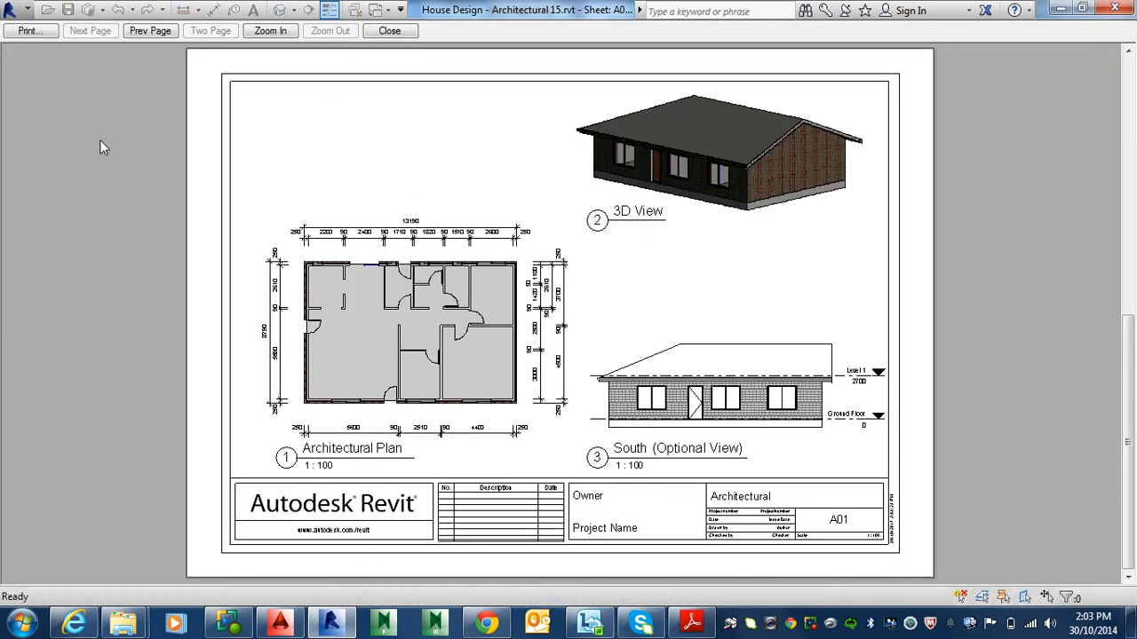
left_click(23, 33)
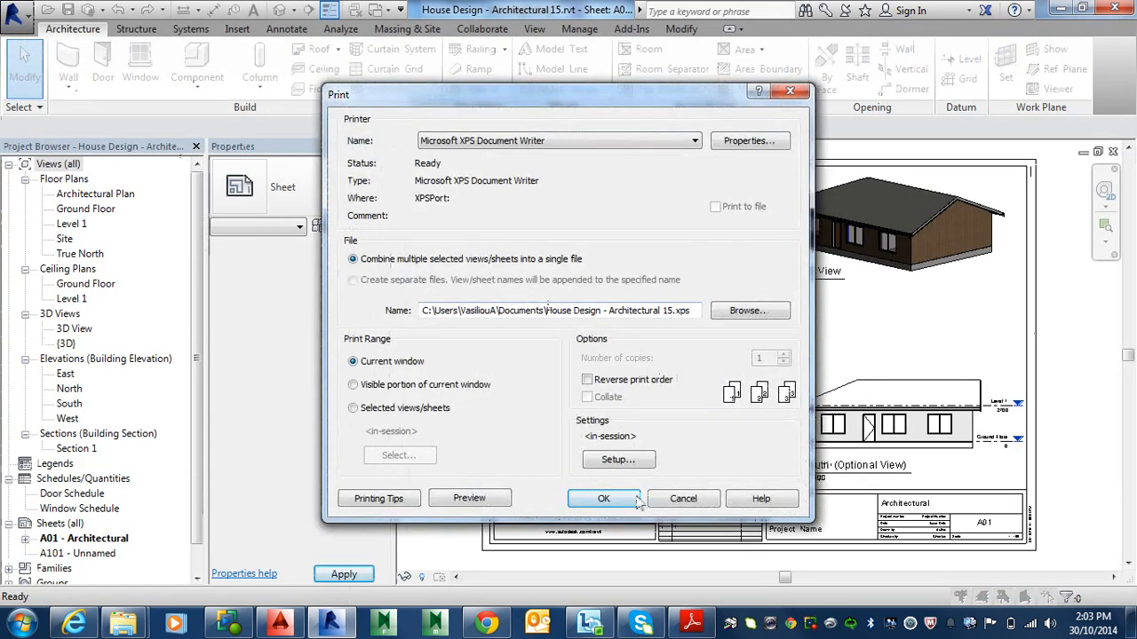
left_click(604, 499)
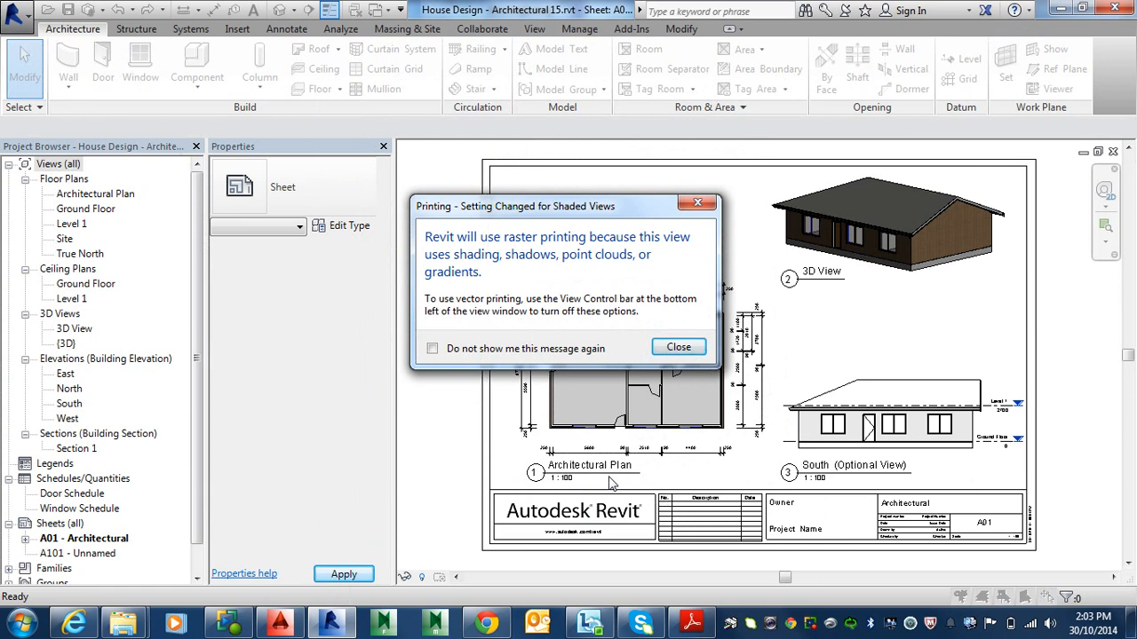
left_click(679, 349)
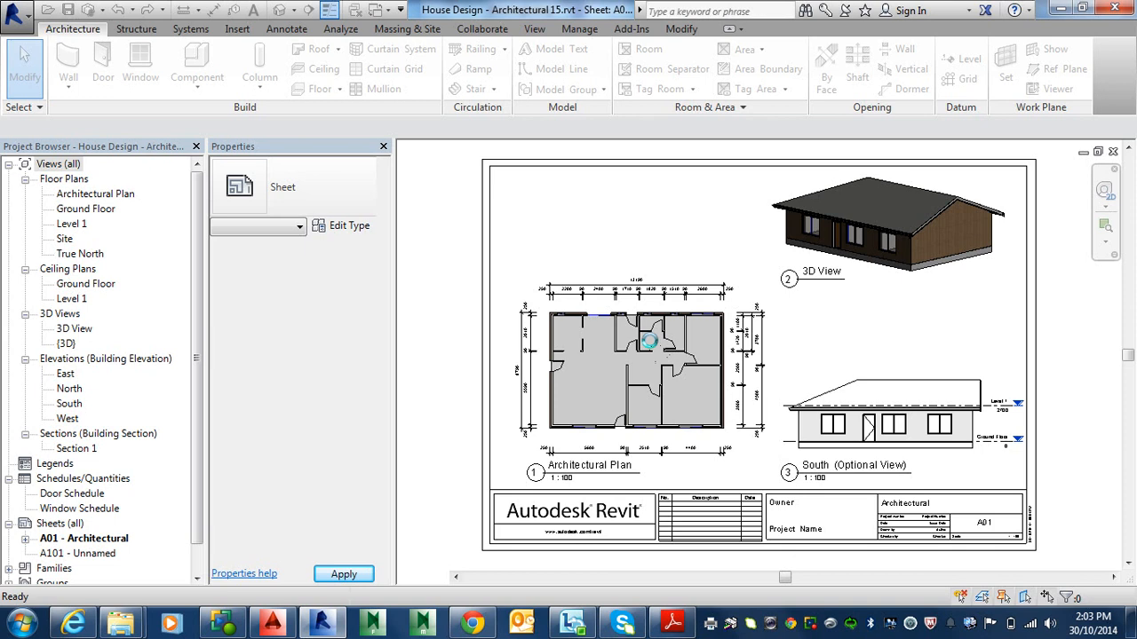
left_click(654, 349)
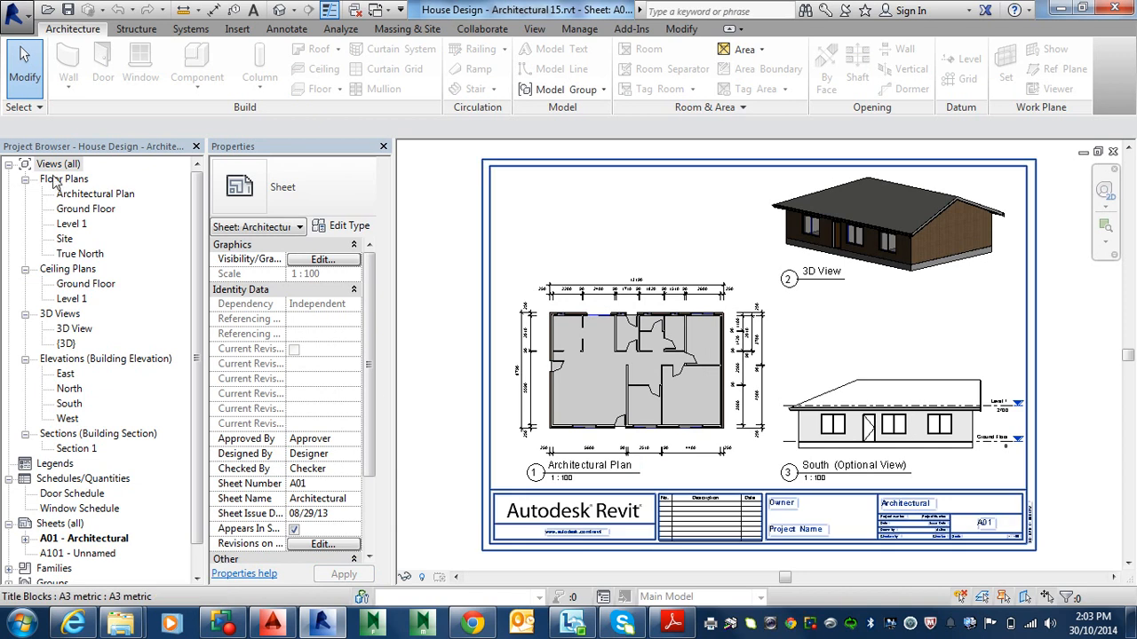
Open the 3D view named 3D View and start a DWG export of it.
double_click(66, 344)
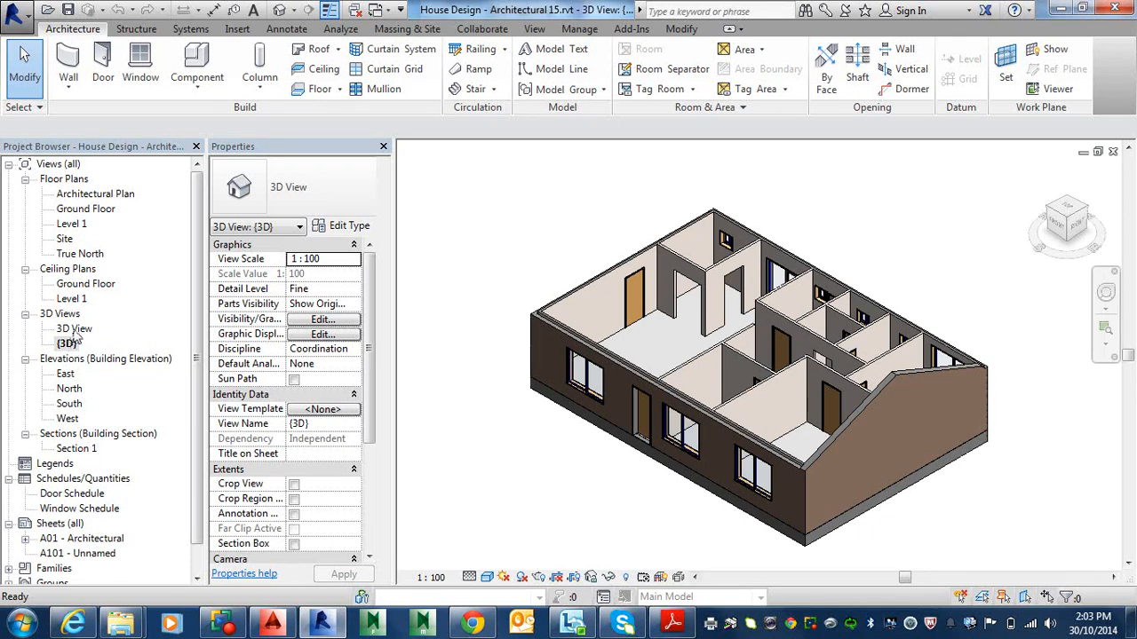
double_click(74, 330)
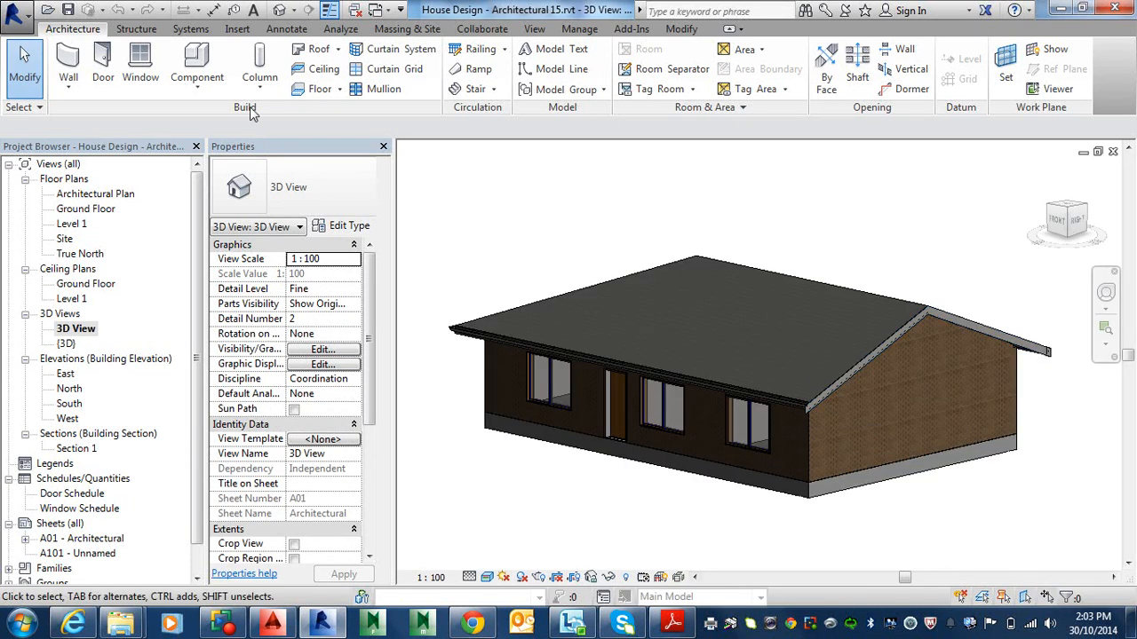
left_click(16, 16)
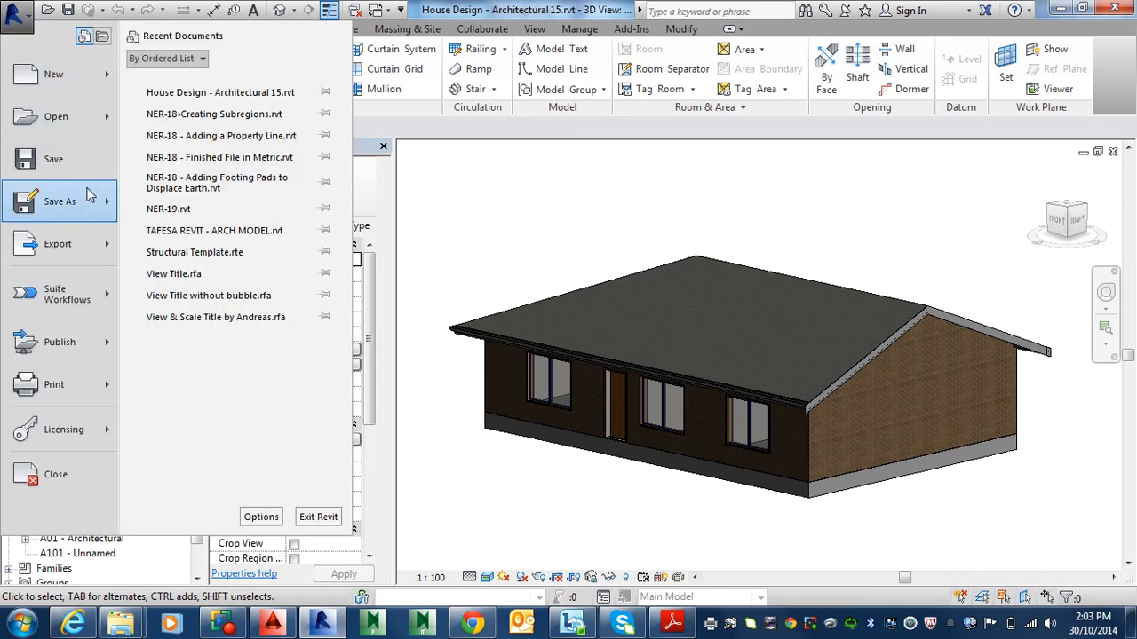
mouse_move(109, 255)
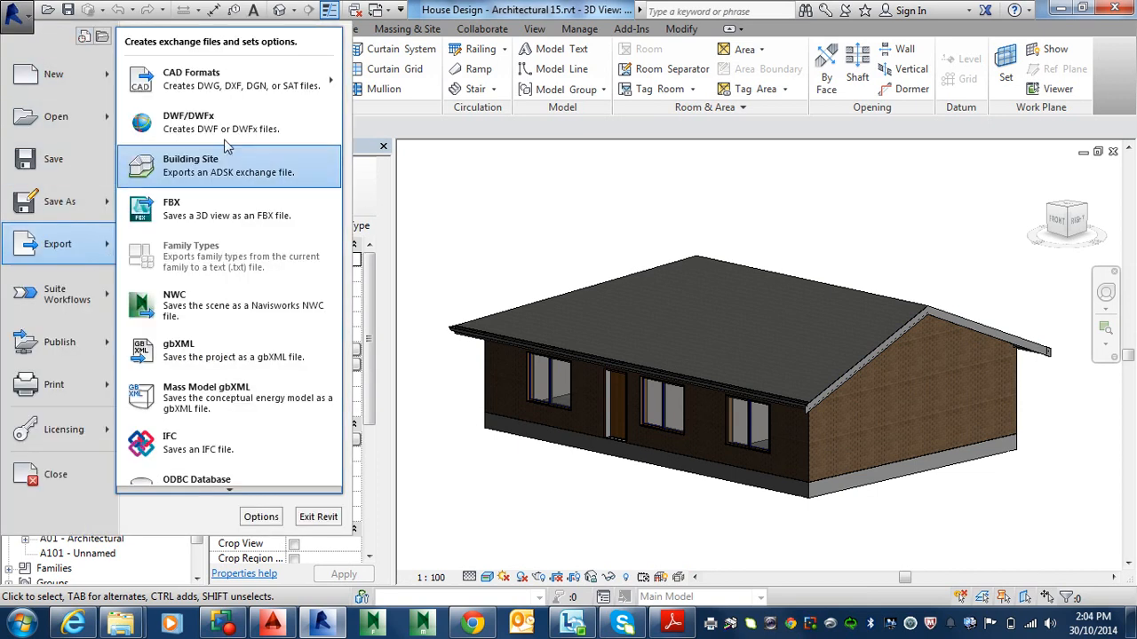
mouse_move(247, 96)
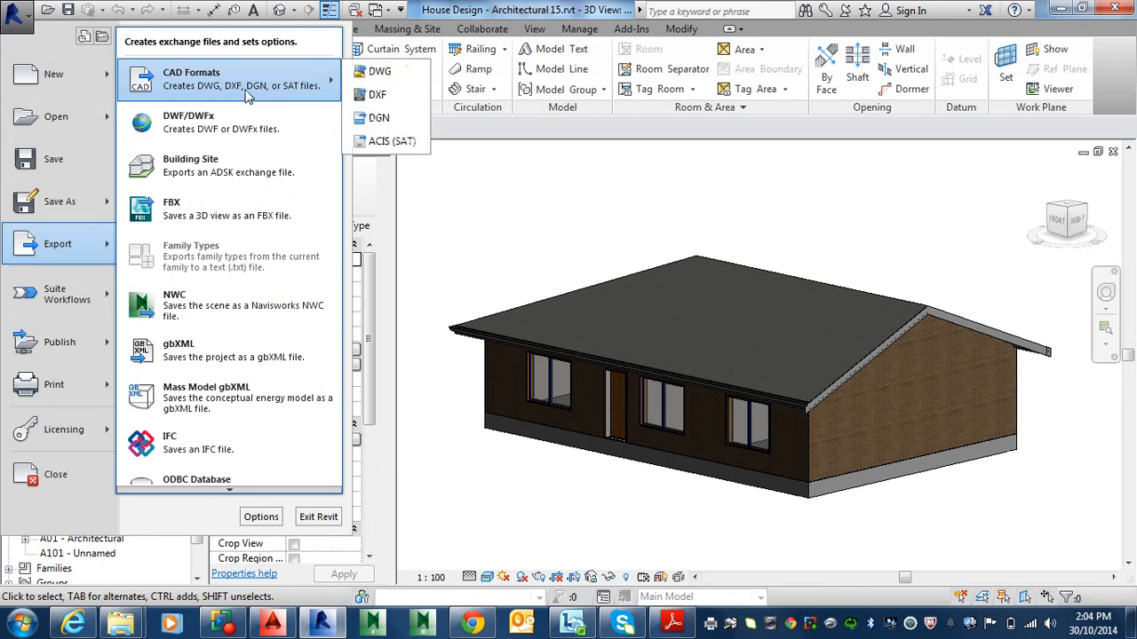
left_click(381, 71)
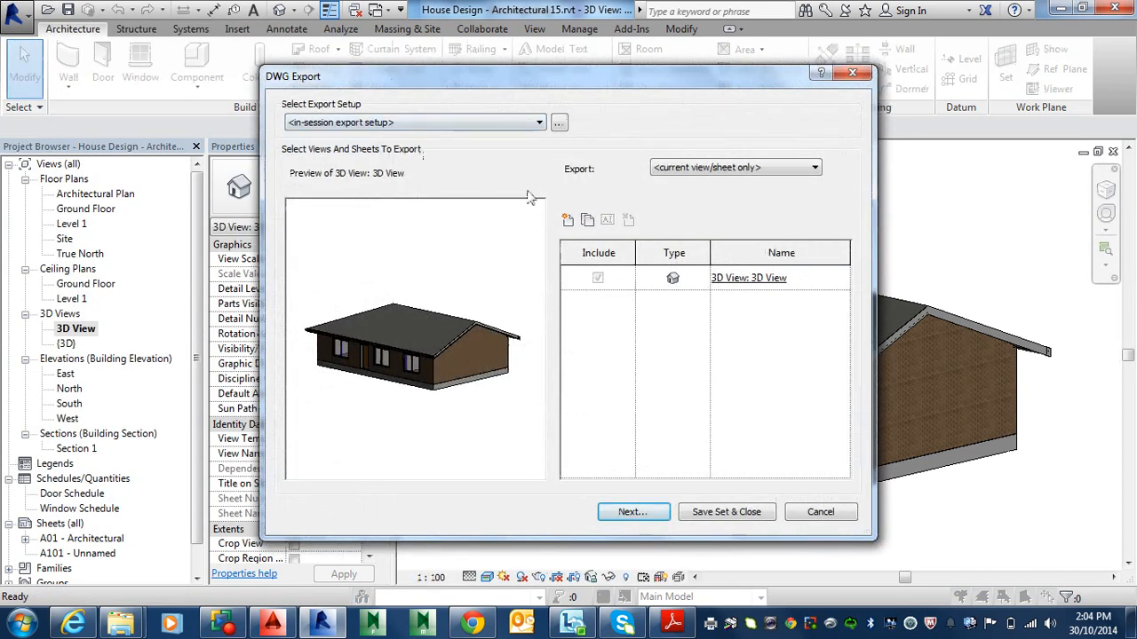
Shorten the end of the proposed file name and export the view to My Documents as an AutoCAD 2013 DWG.
left_click(658, 513)
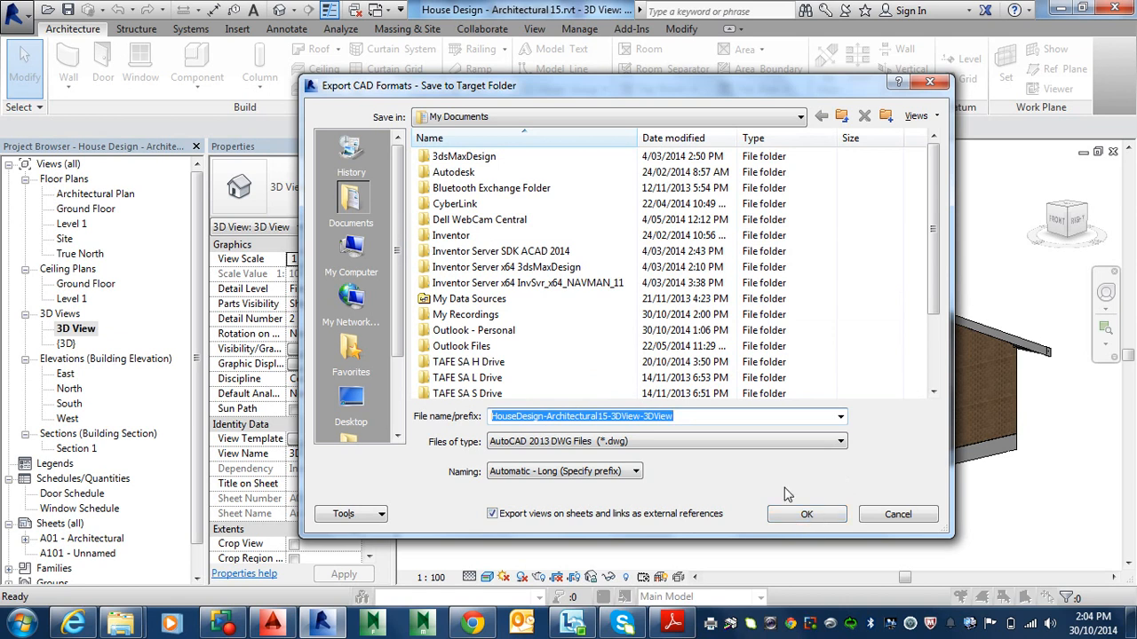
left_click(686, 417)
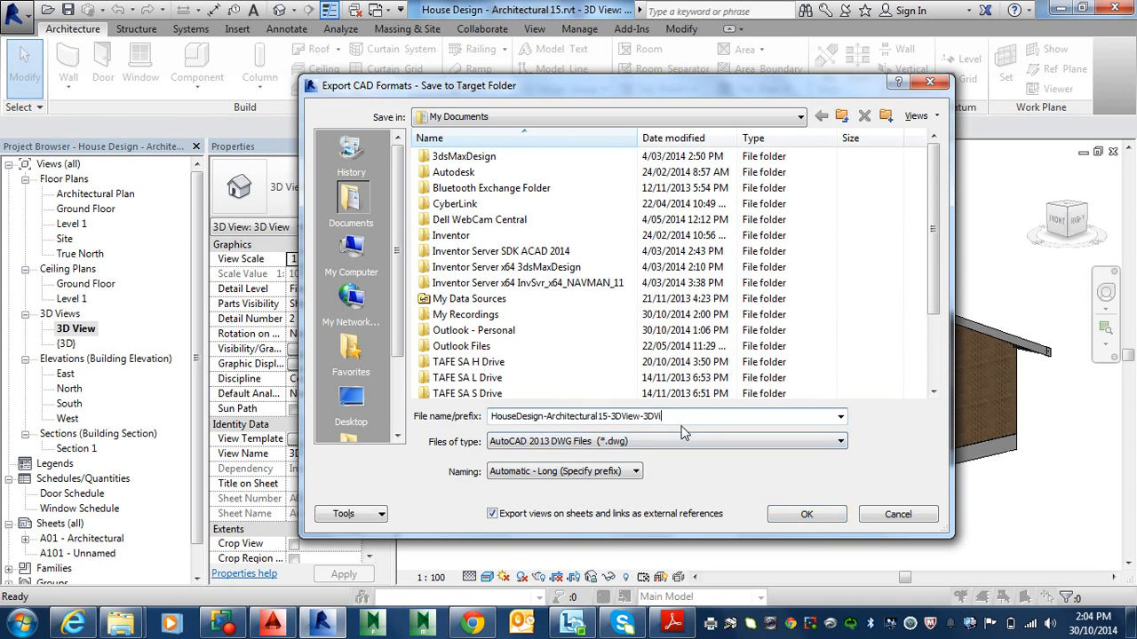
key("BackSpace")
key("BackSpace")
left_click(791, 516)
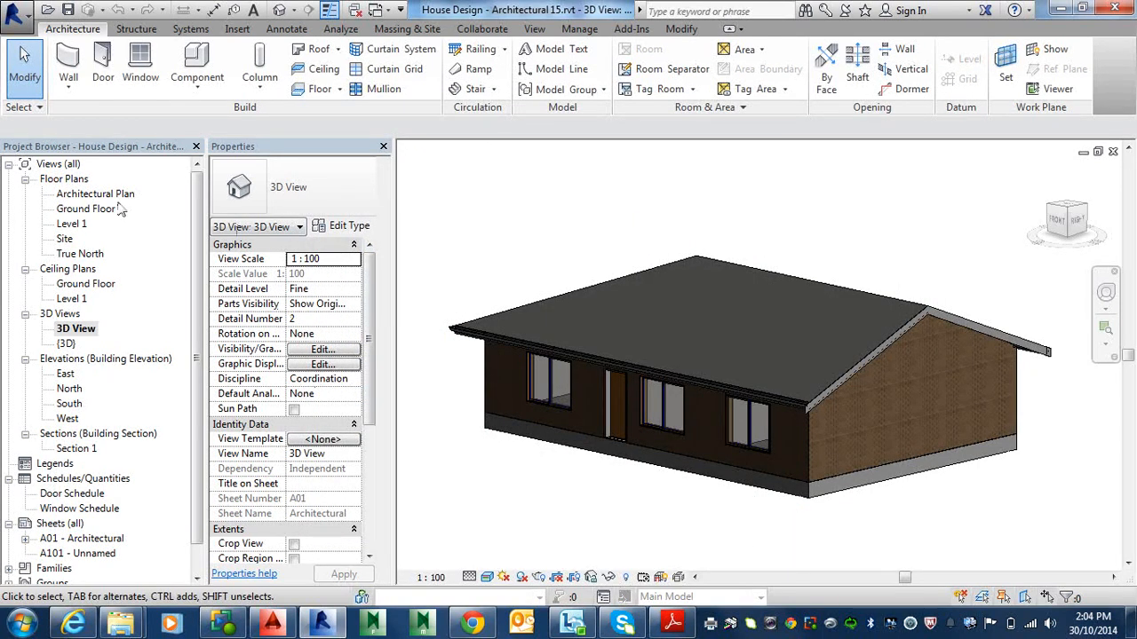
Export the house model to My Documents as an IFC 2x3 file named House Design - Architectural 15.
left_click(14, 13)
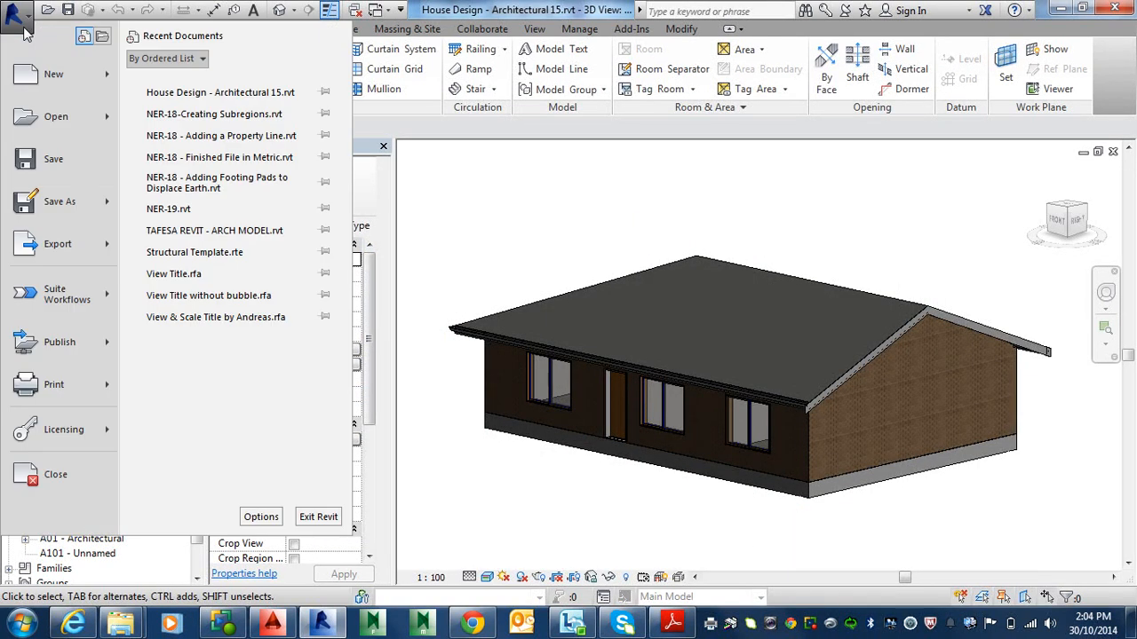
mouse_move(91, 247)
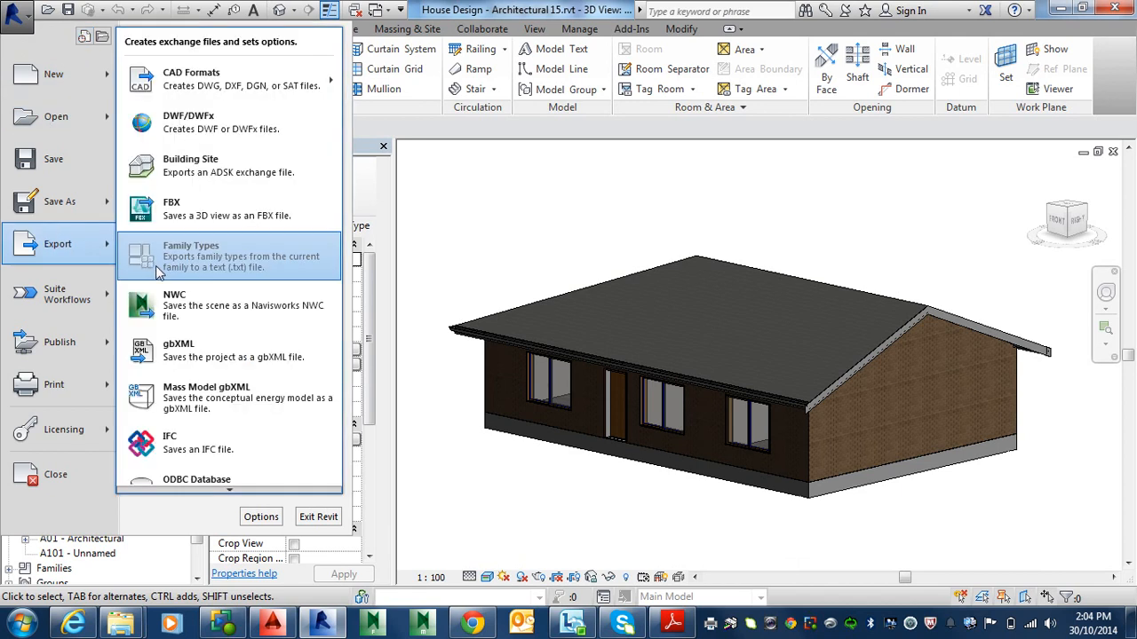
mouse_move(221, 490)
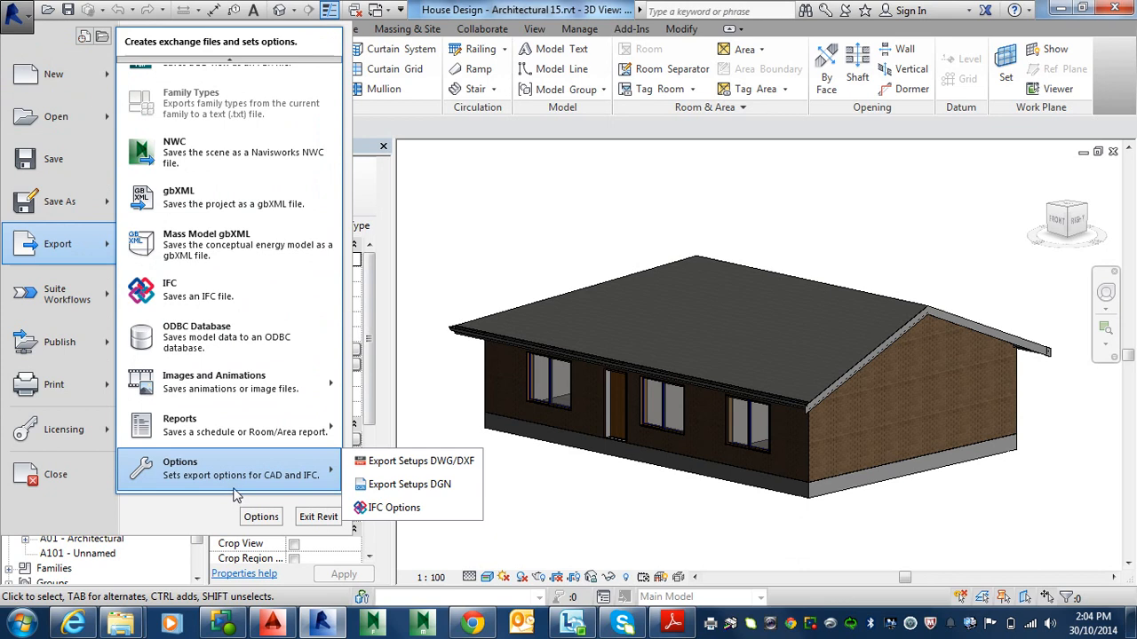
mouse_move(236, 61)
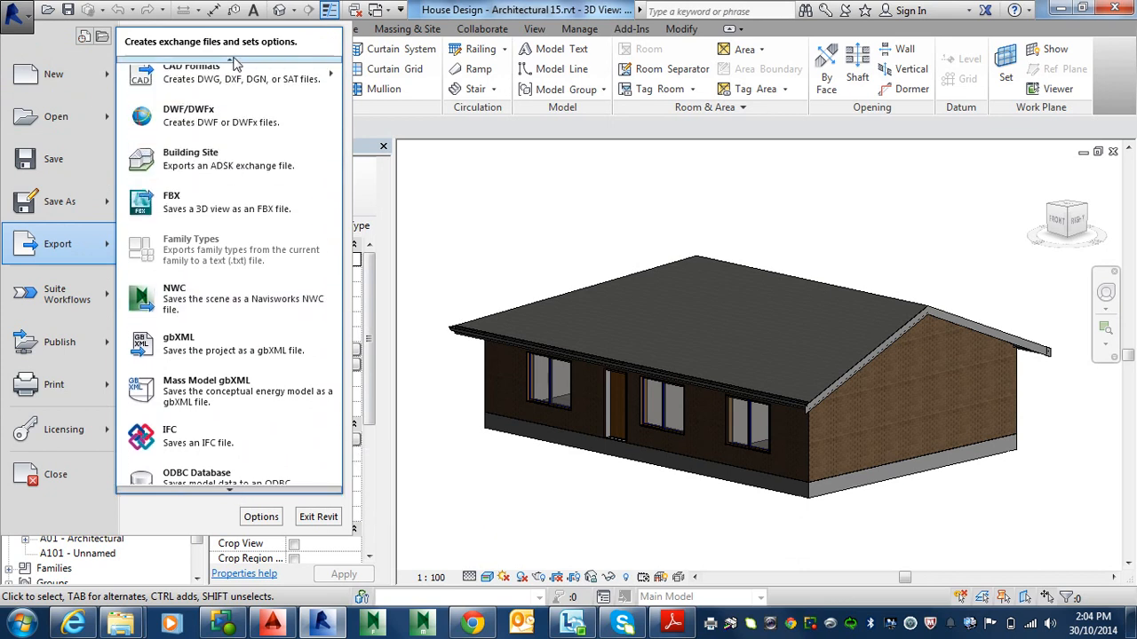
left_click(197, 453)
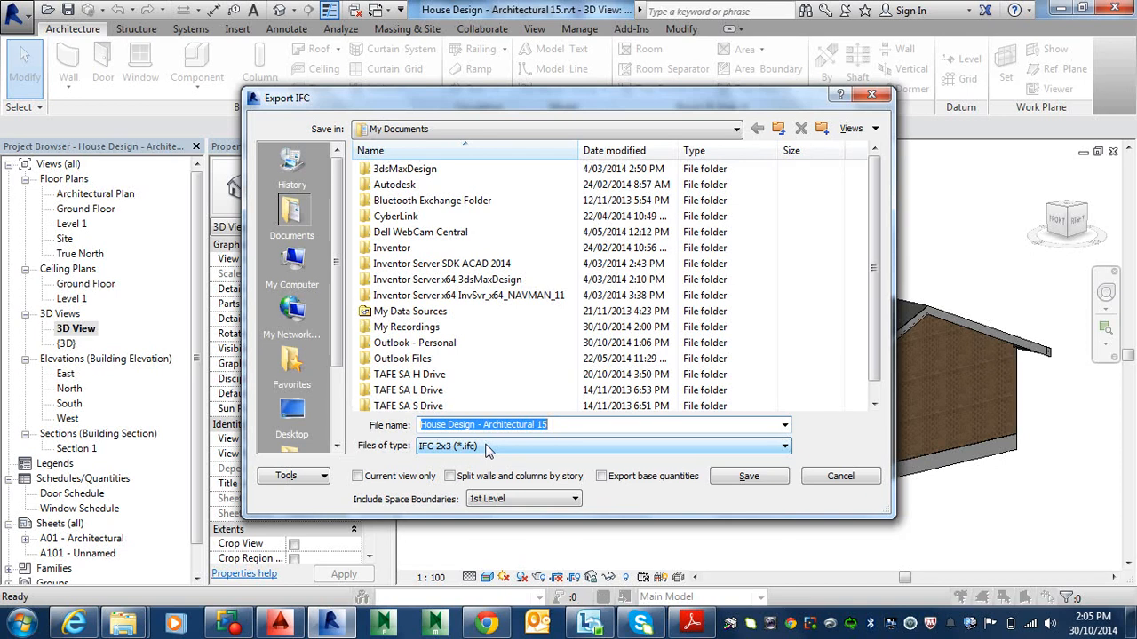
left_click(749, 479)
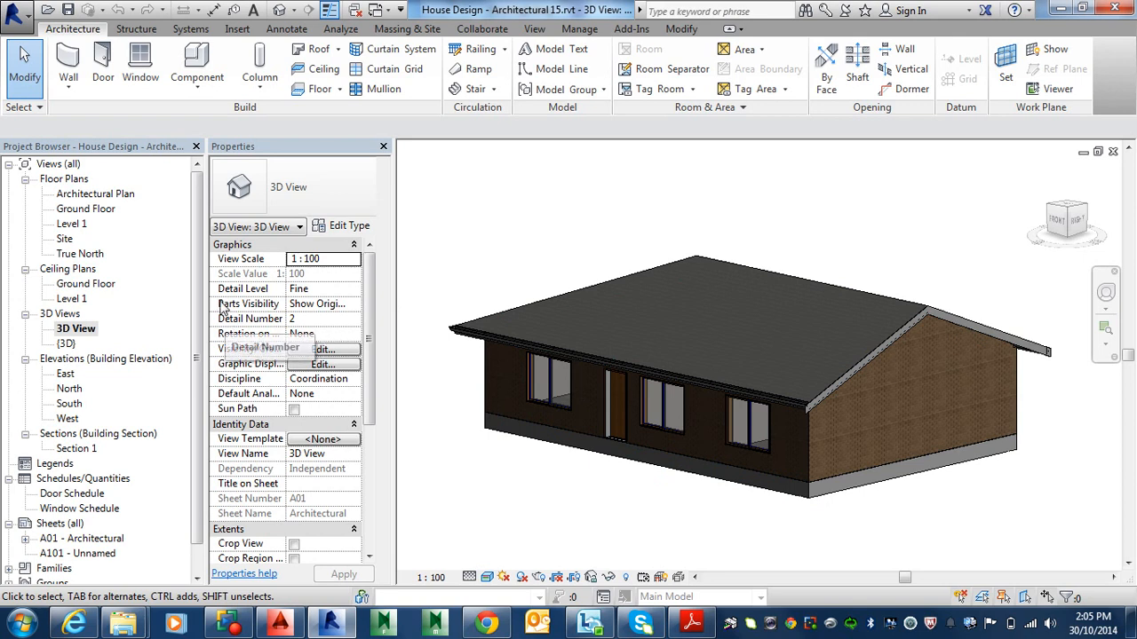
Open the Architectural Plan floor plan and check which file types the general Open dialog supports.
double_click(99, 209)
double_click(95, 194)
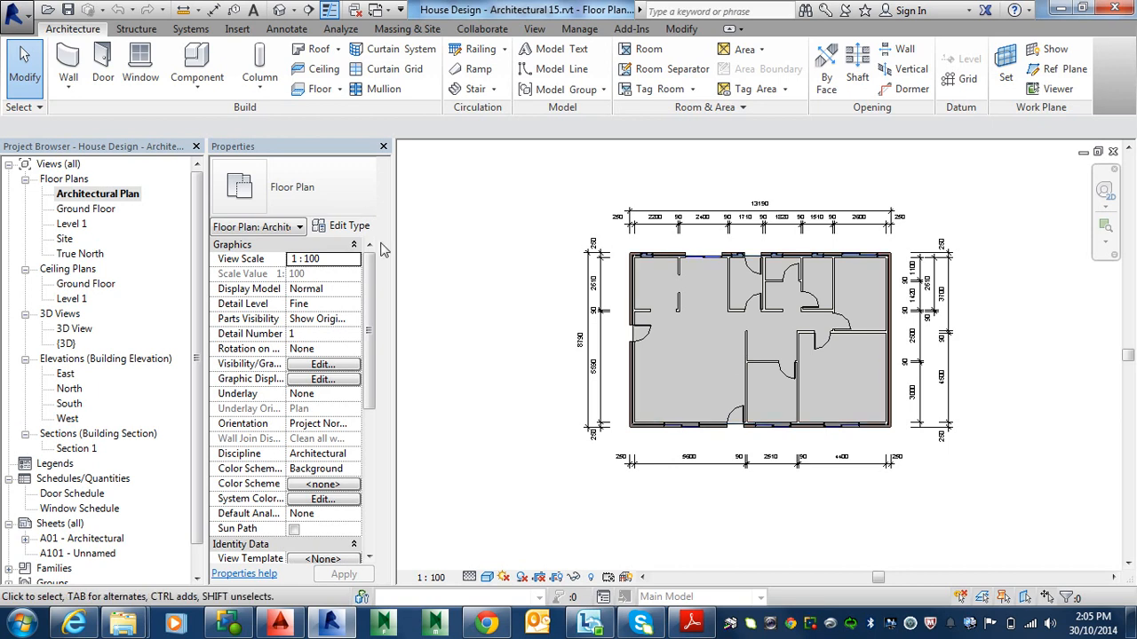
left_click(48, 10)
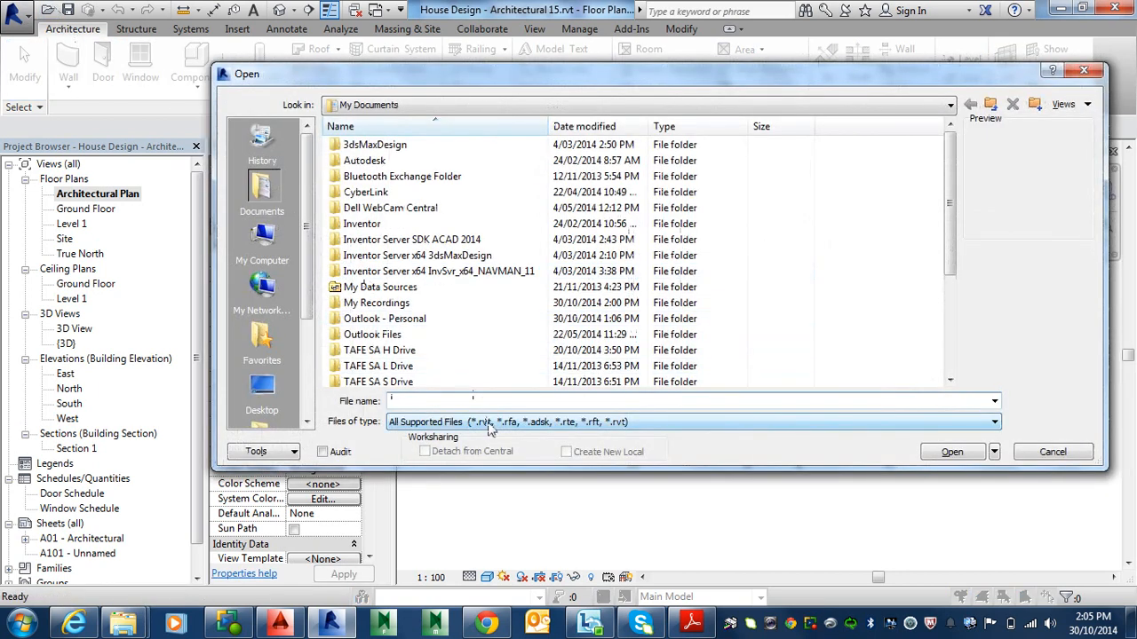
left_click(489, 422)
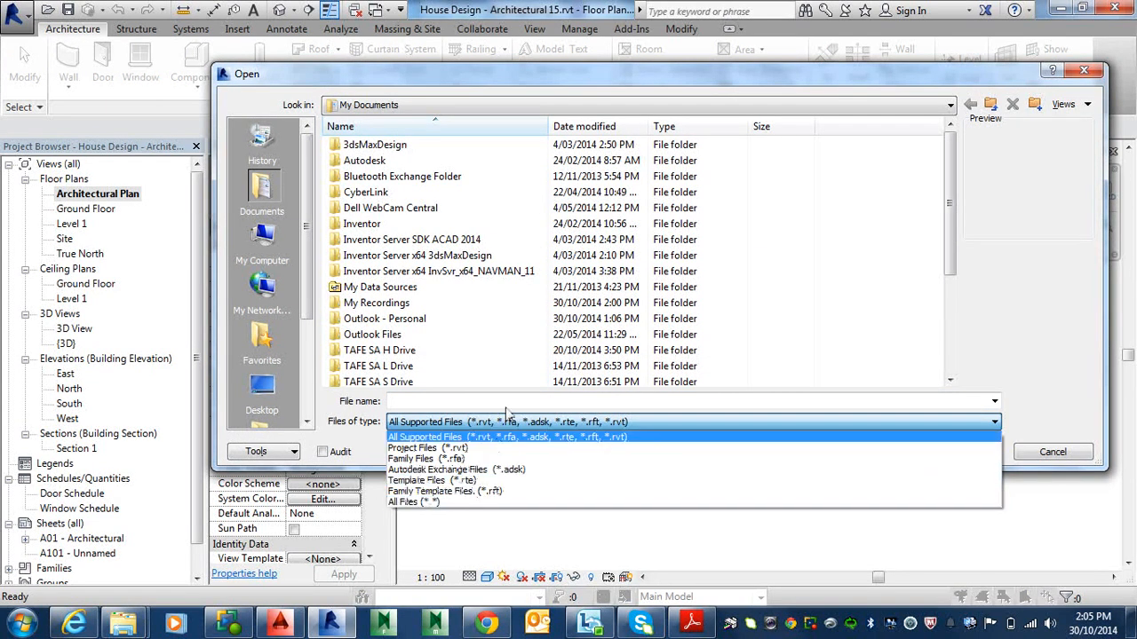
key("Escape")
key("Escape")
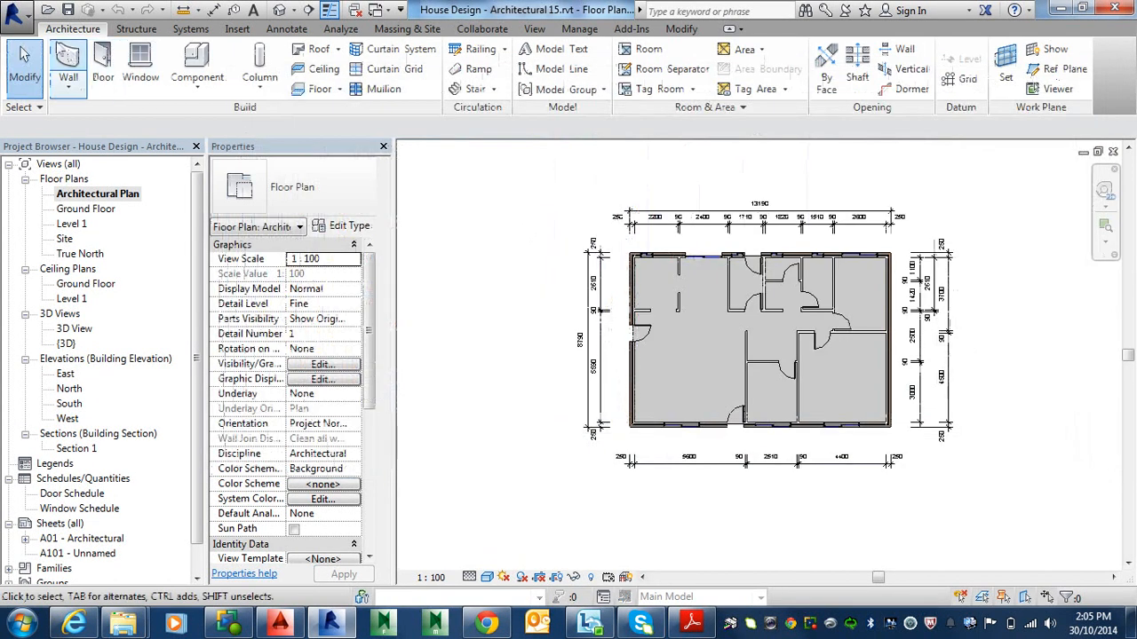
Open the IFC file House Design - Architectural 15.ifc from My Documents.
left_click(13, 14)
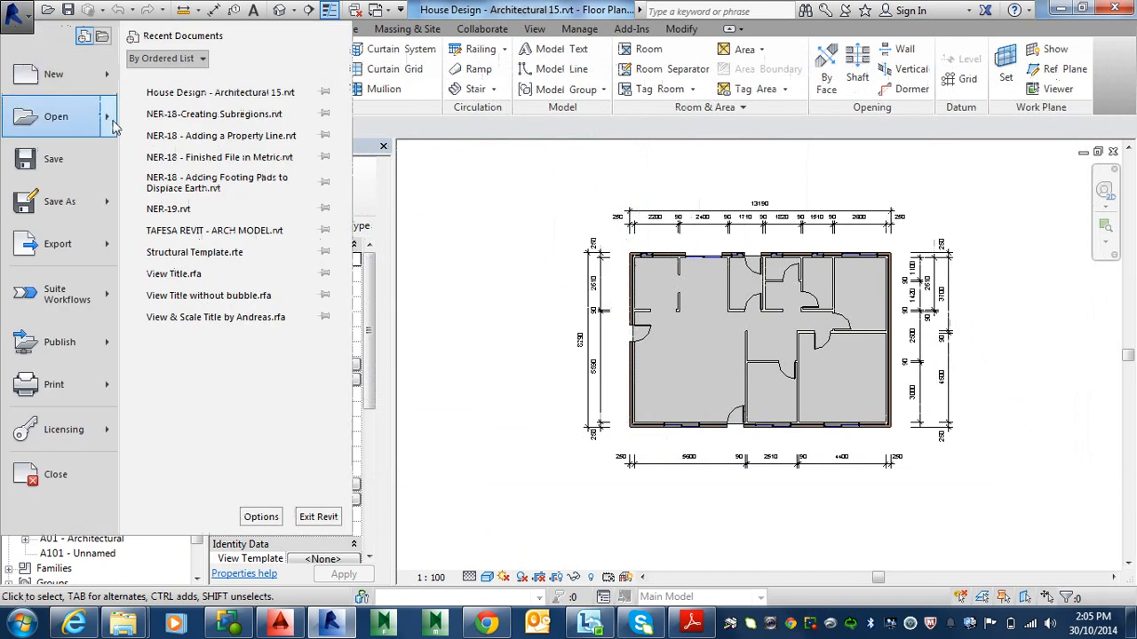
mouse_move(113, 125)
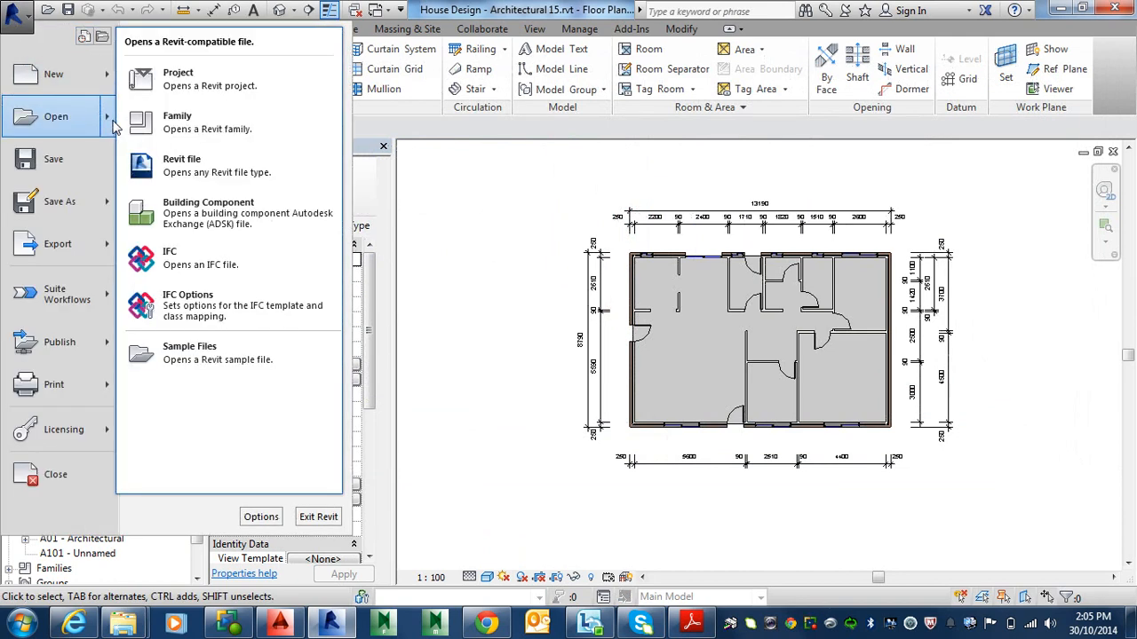
left_click(194, 271)
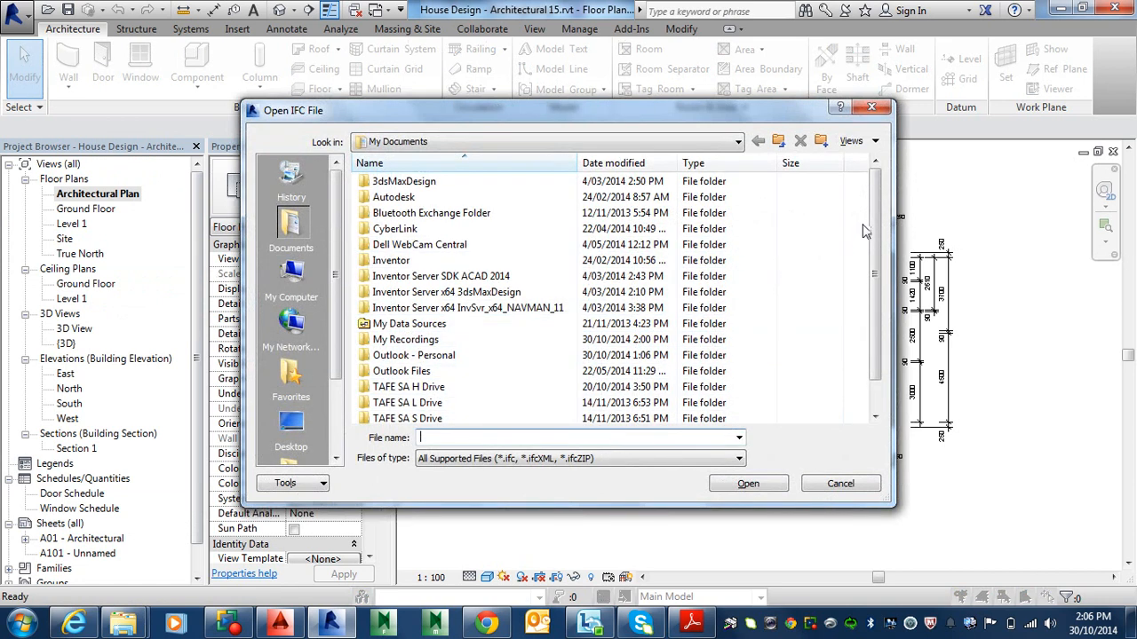
scroll(862, 223, "down", 1)
left_click(509, 406)
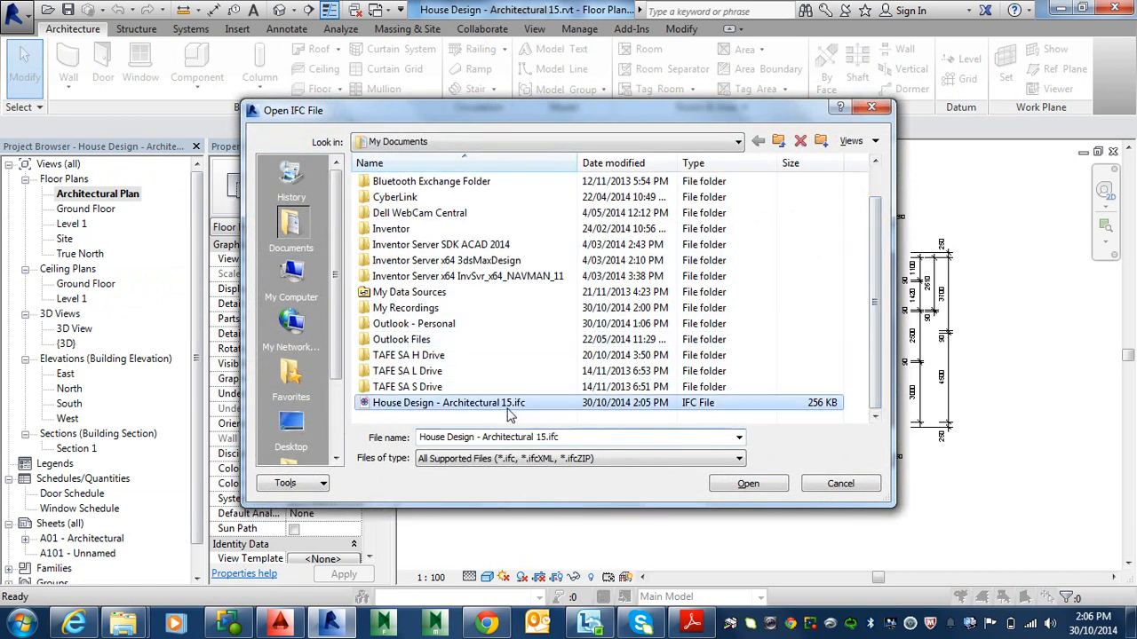
left_click(769, 483)
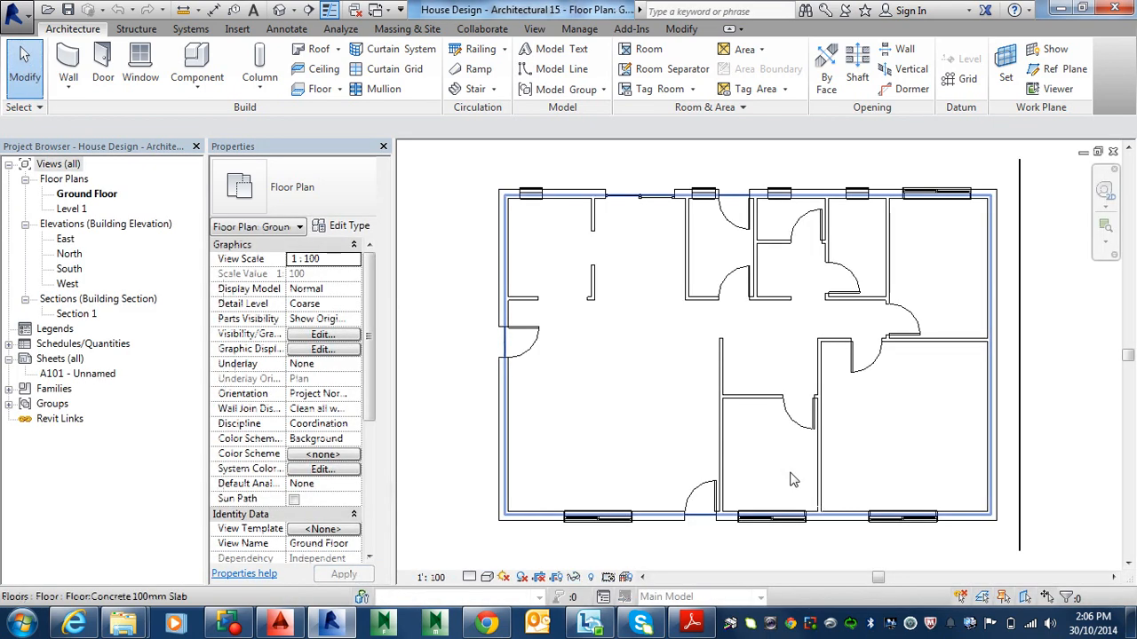
key("Escape")
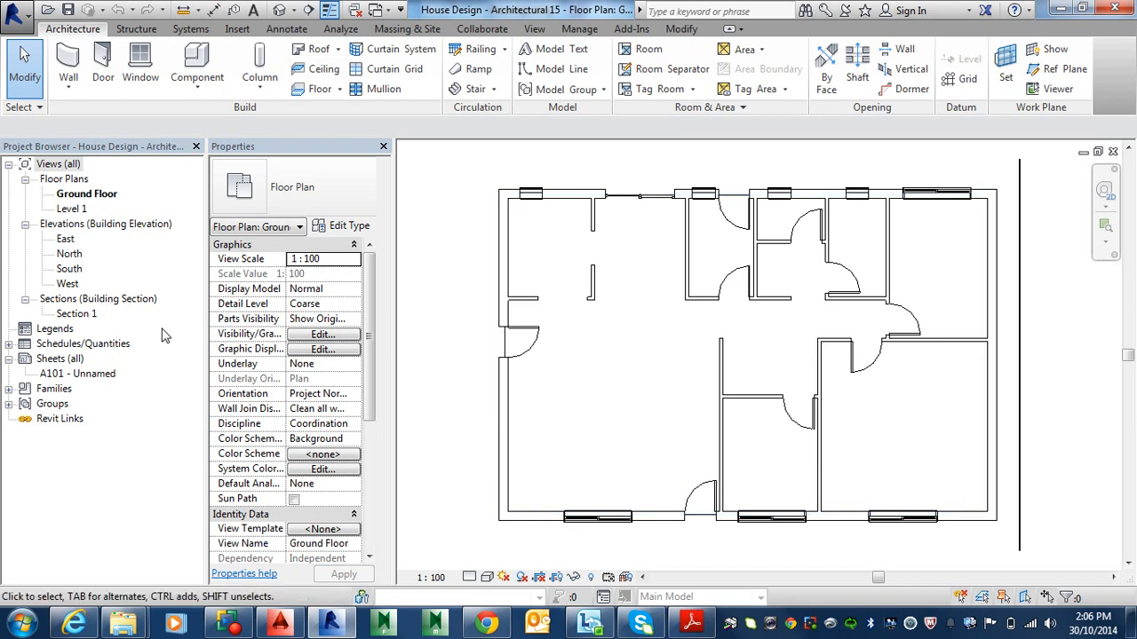
Show the imported IFC model in the default 3D view and set its visual style to Shaded.
left_click(279, 10)
middle_click_drag(737, 403, 750, 322, "shift")
mouse_move(709, 396)
middle_mouse_down("shift")
mouse_move(771, 397)
mouse_move(706, 404)
middle_mouse_up("shift")
left_click(487, 577)
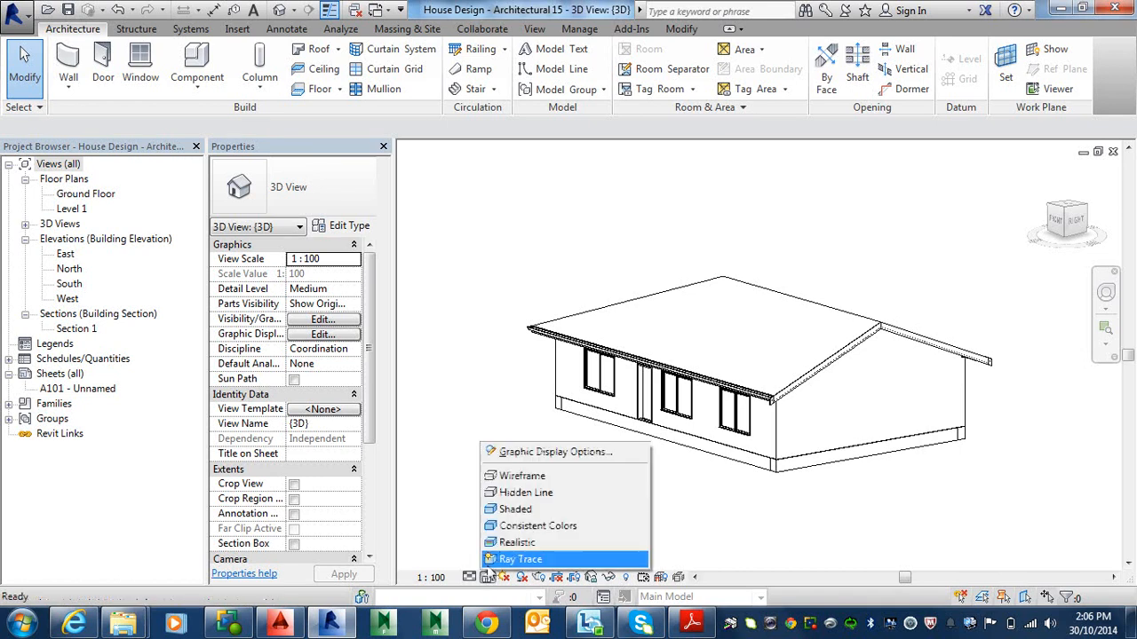
left_click(525, 511)
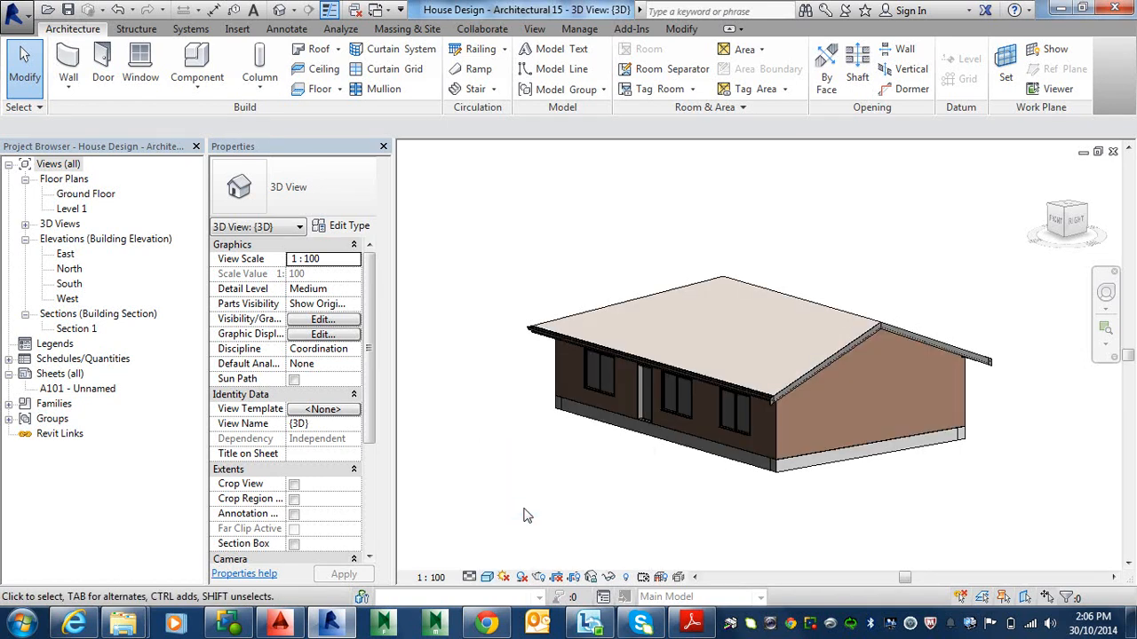
Examine the imported house up close at the front corner and inspect the roof element's properties.
mouse_move(685, 470)
middle_mouse_down("shift")
mouse_move(774, 465)
mouse_move(797, 442)
mouse_move(759, 475)
middle_mouse_up("shift")
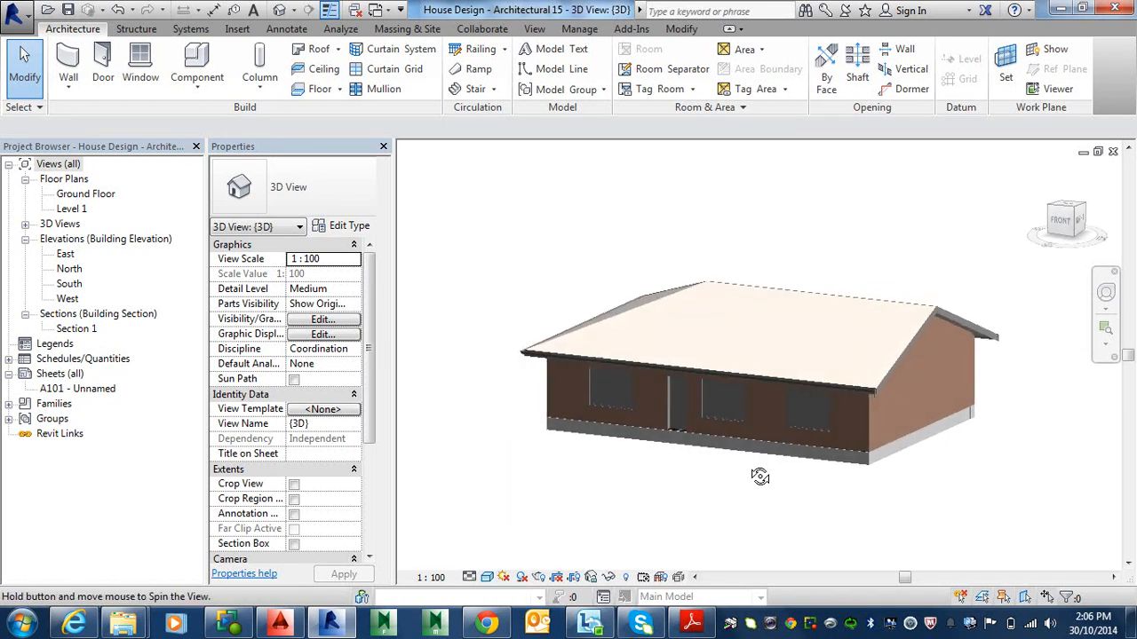
scroll(830, 382, "up", 4)
middle_click_drag(840, 385, 682, 385)
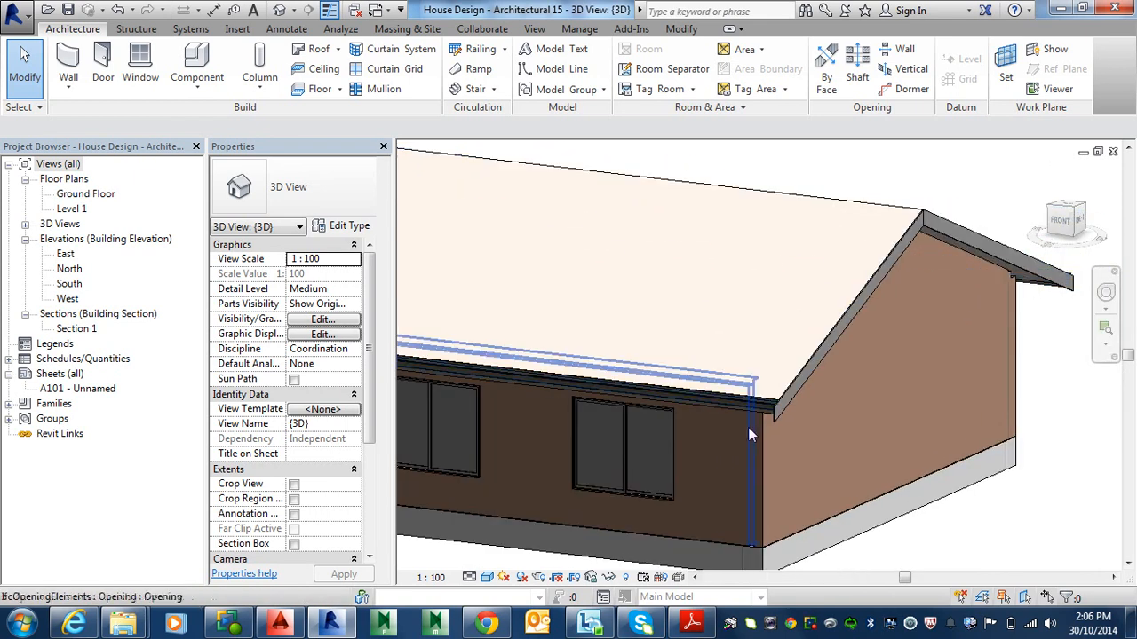
left_click(796, 357)
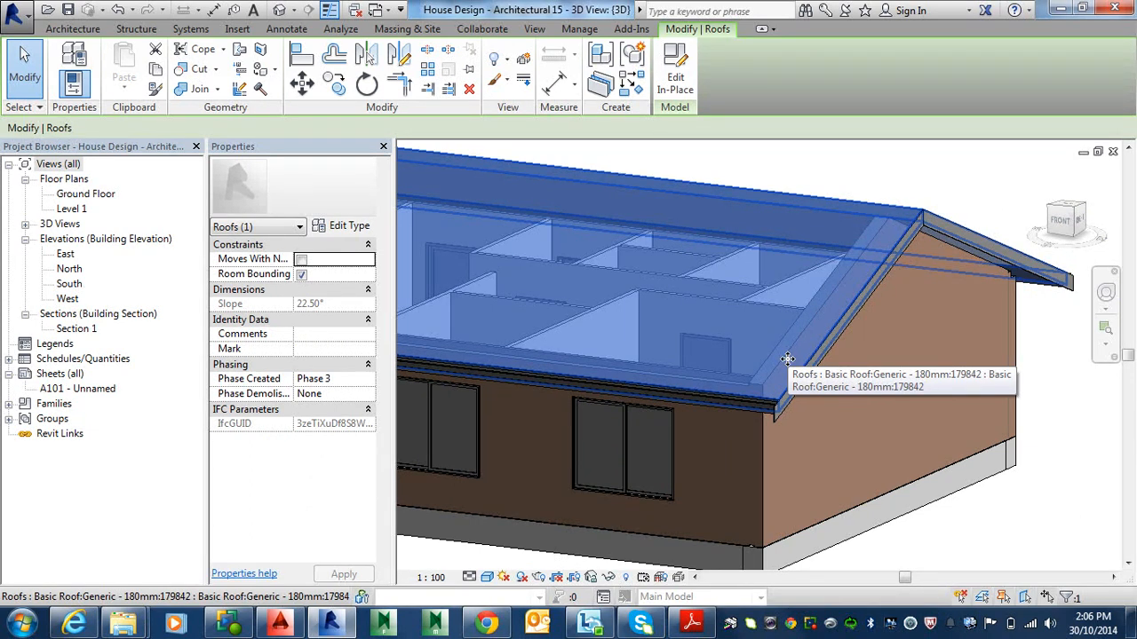
scroll(787, 359, "down", 5)
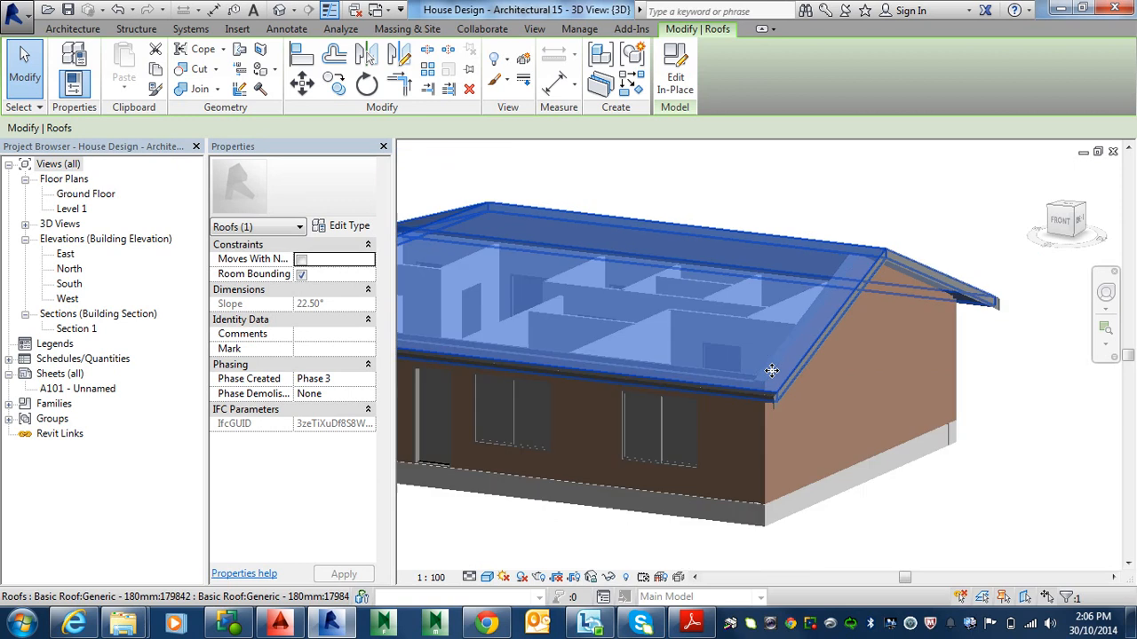
middle_click_drag(794, 400, 811, 403)
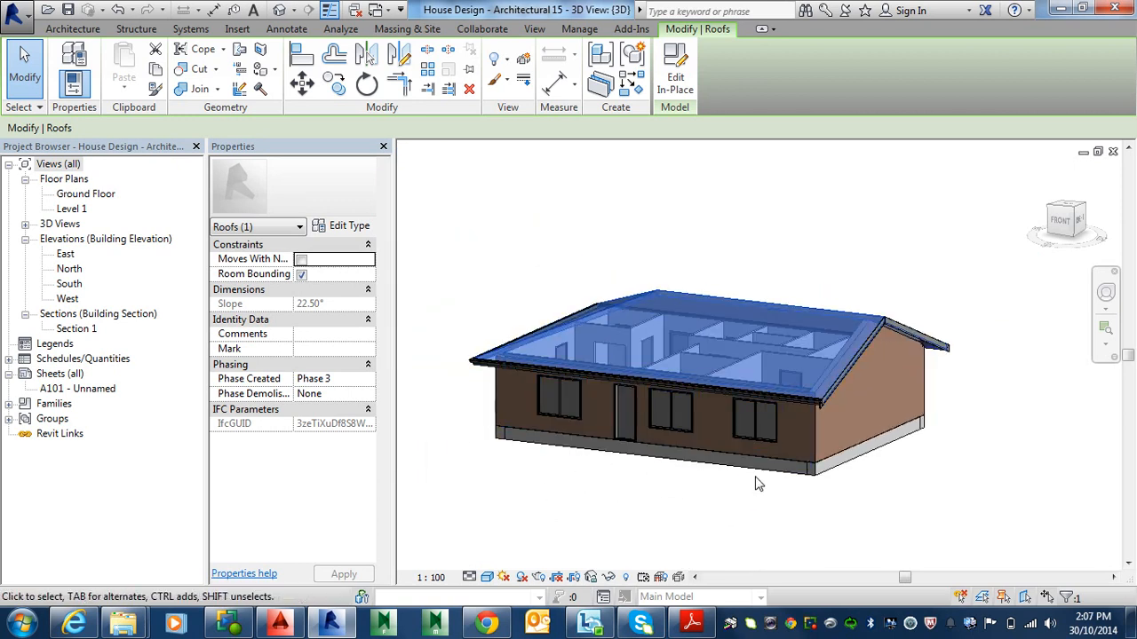
key("Escape")
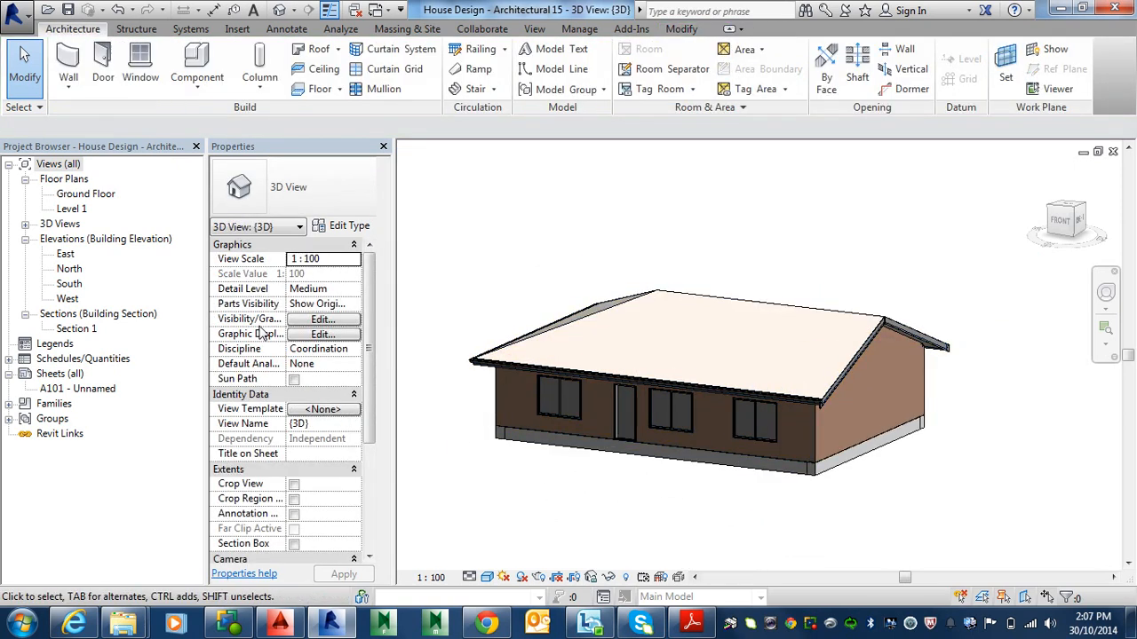
Switch to AutoCAD and open HouseDesign-Architectural15-3DView.dwg from My Documents.
left_click(279, 623)
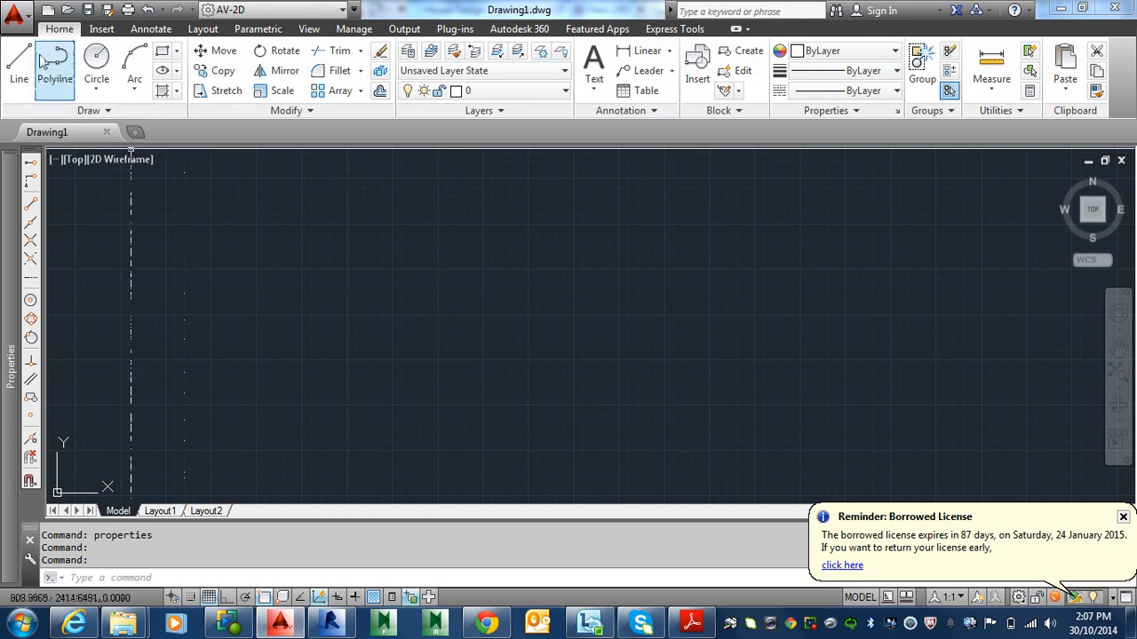
left_click(68, 10)
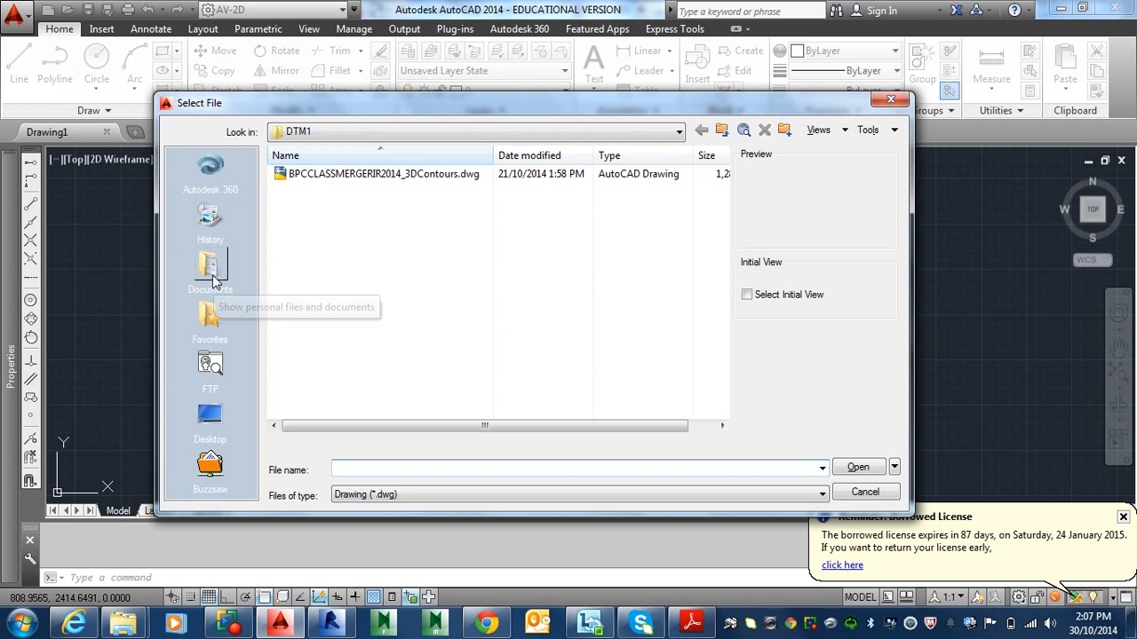
left_click(213, 283)
scroll(375, 387, "down", 2)
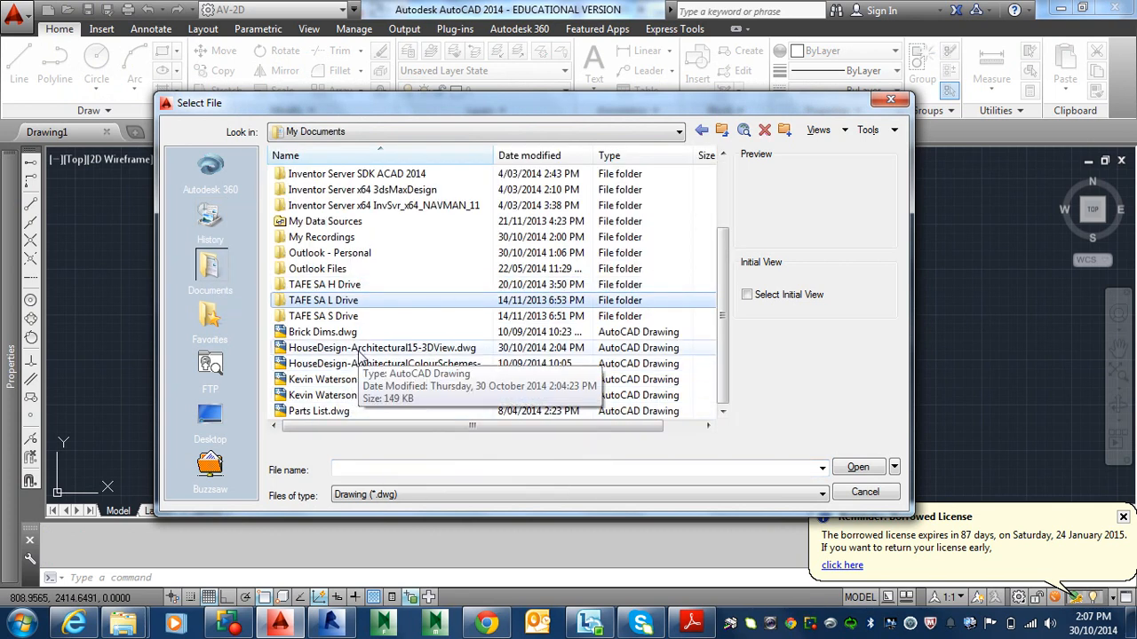
left_click(364, 349)
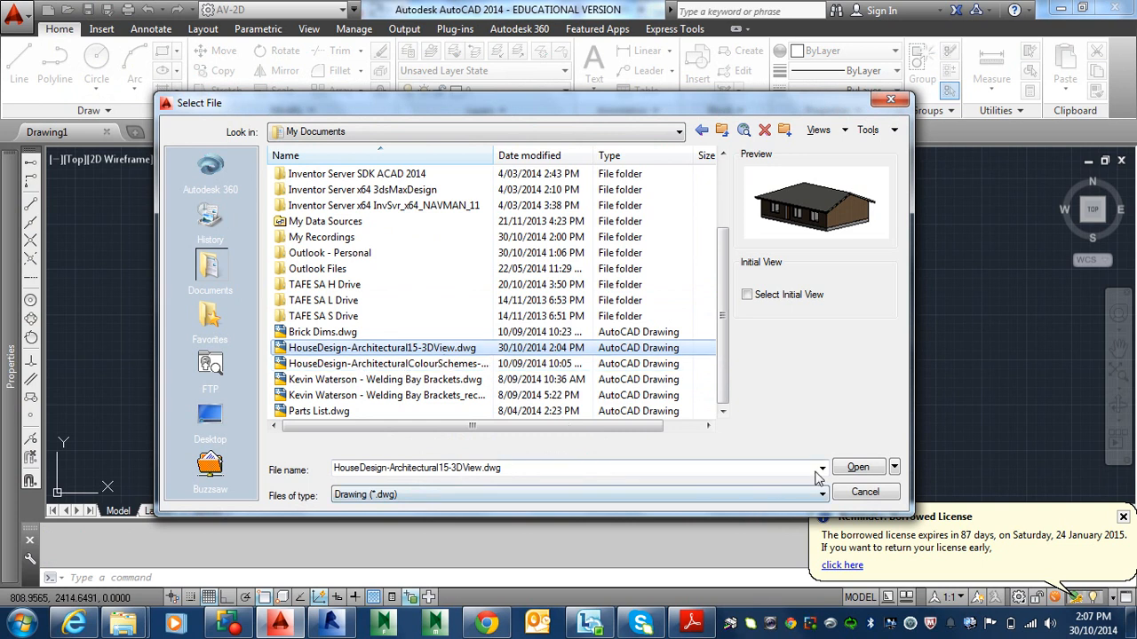
left_click(856, 468)
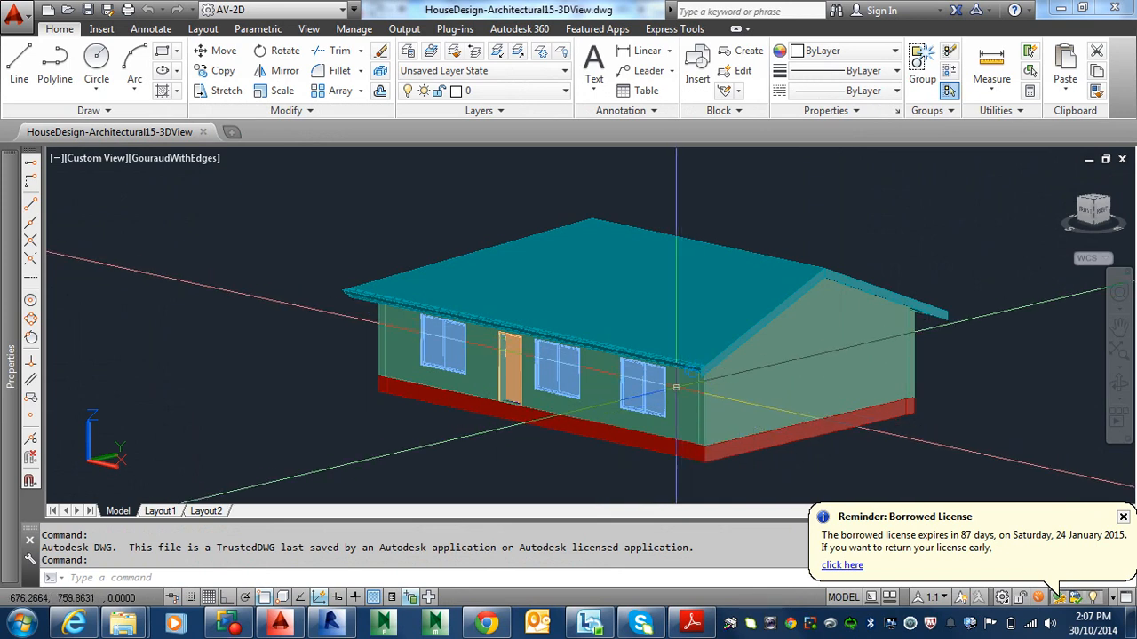
Orbit the exported house and review its layers in the Layer Properties Manager, widening the name column.
mouse_move(678, 386)
middle_mouse_down("shift")
mouse_move(752, 396)
mouse_move(634, 400)
mouse_move(671, 383)
middle_mouse_up("shift")
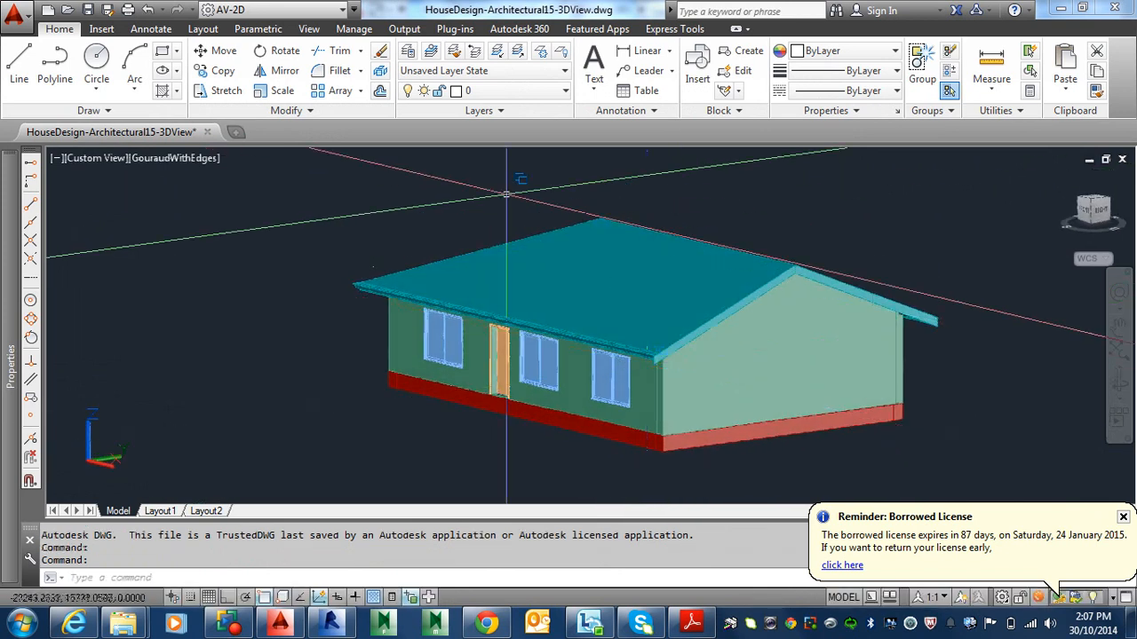
left_click(407, 92)
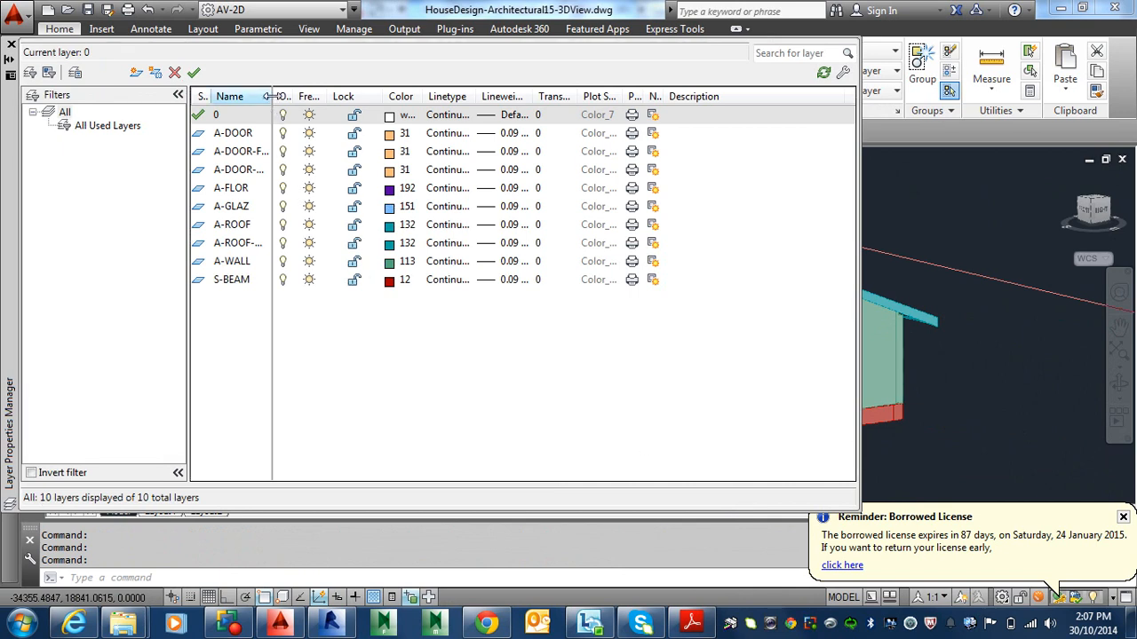
left_click_drag(272, 96, 368, 96)
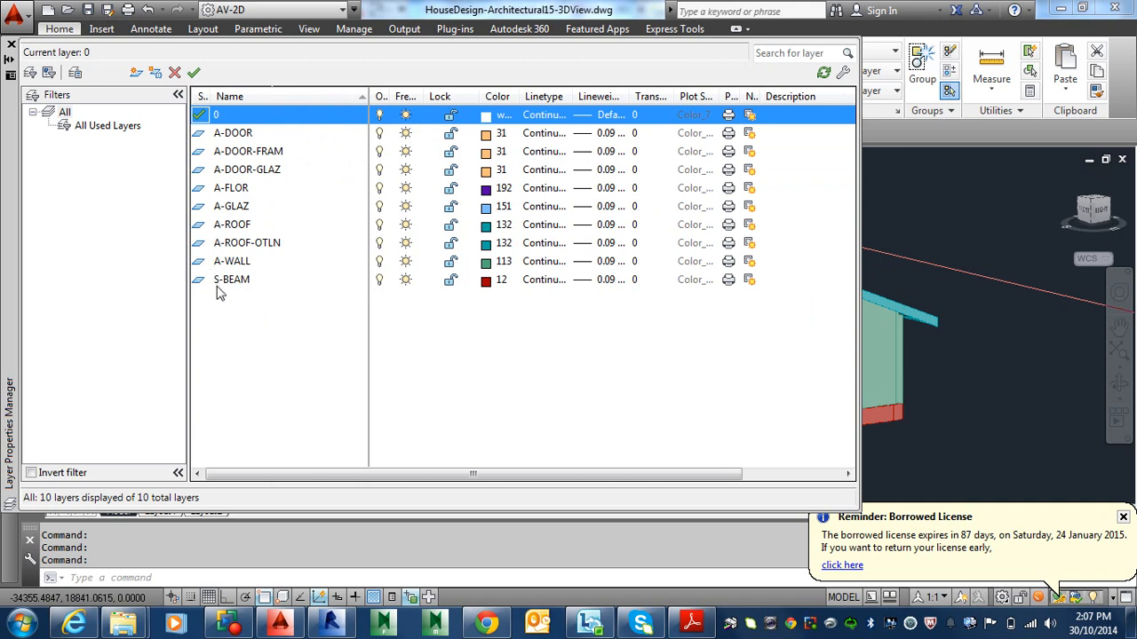
left_click(11, 44)
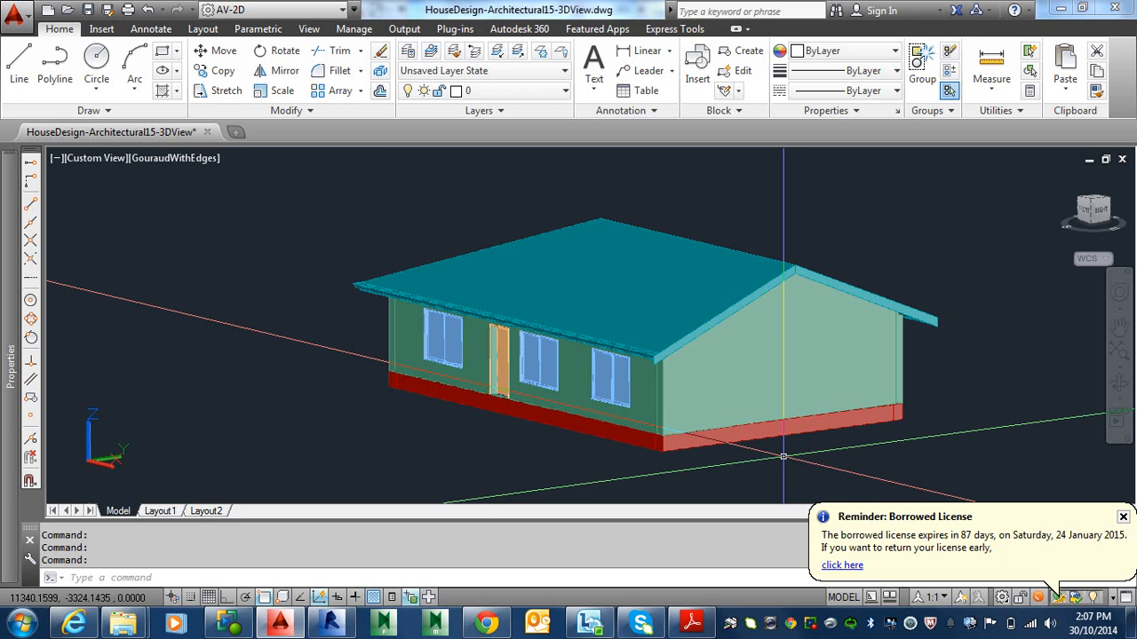
Switch to Revit and export the current 3D view as a DWFx file named House Design - Architectural in My Documents.
key("alt")
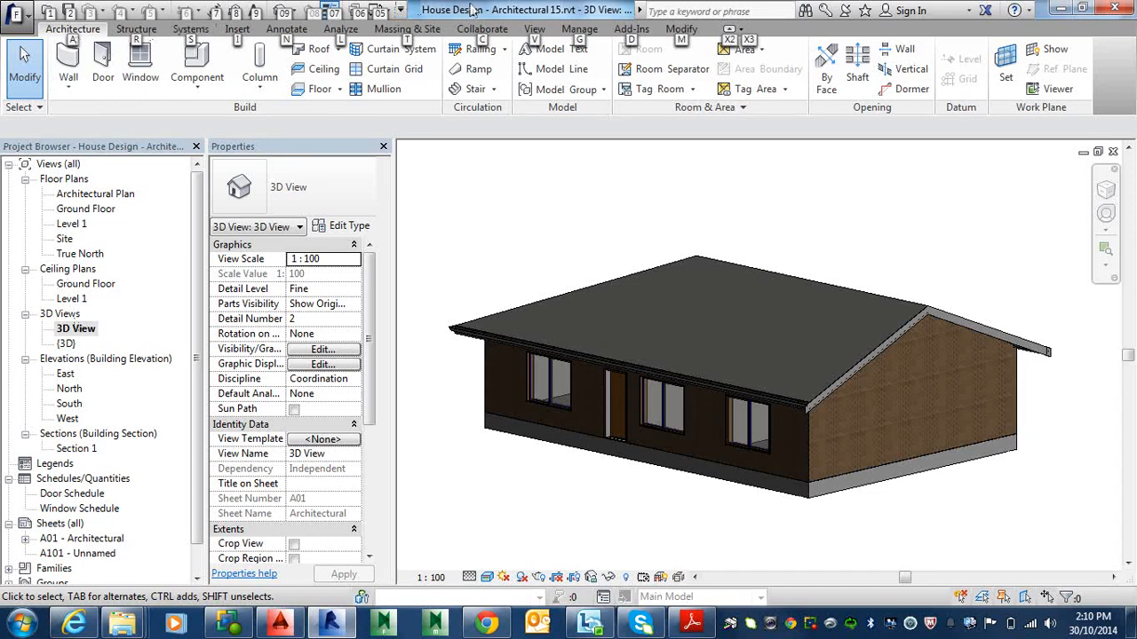
key("alt")
left_click(14, 12)
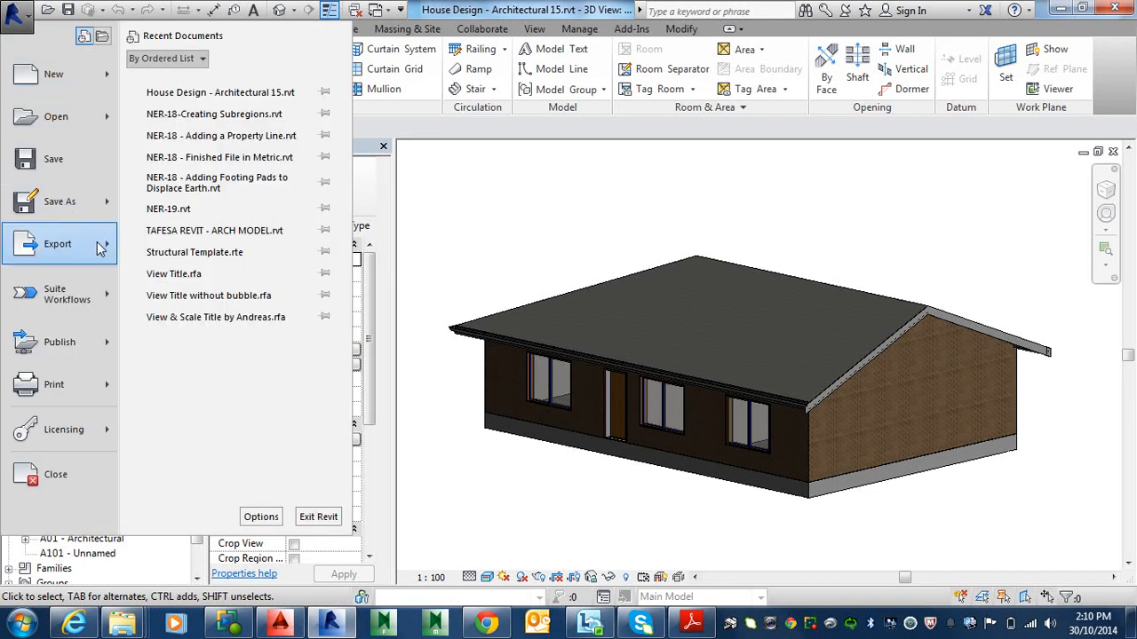
mouse_move(101, 249)
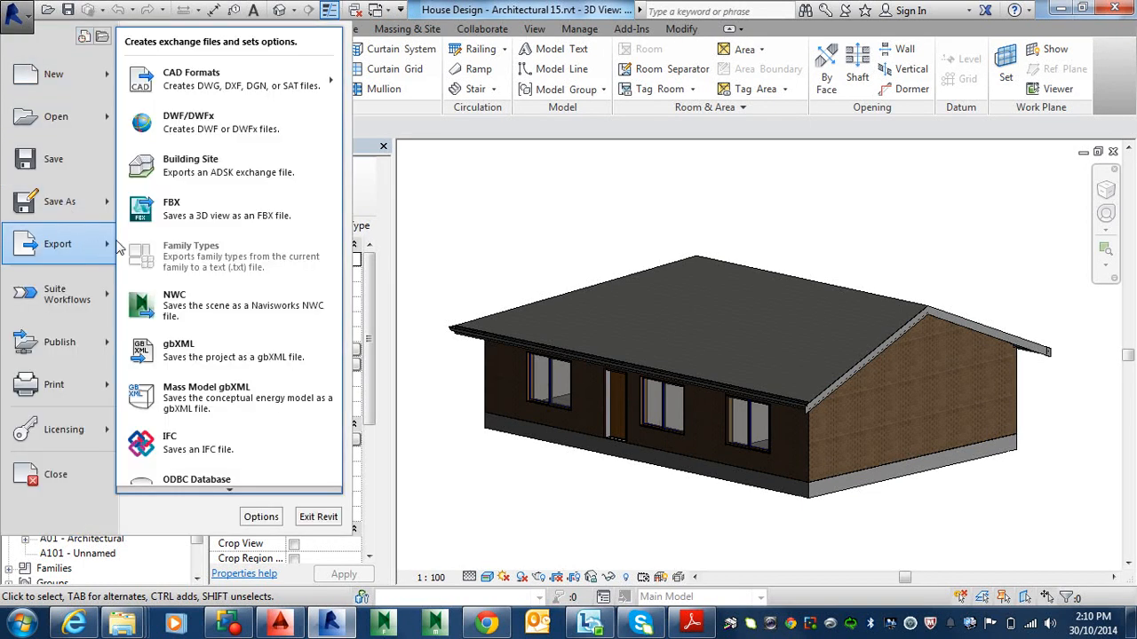
left_click(191, 128)
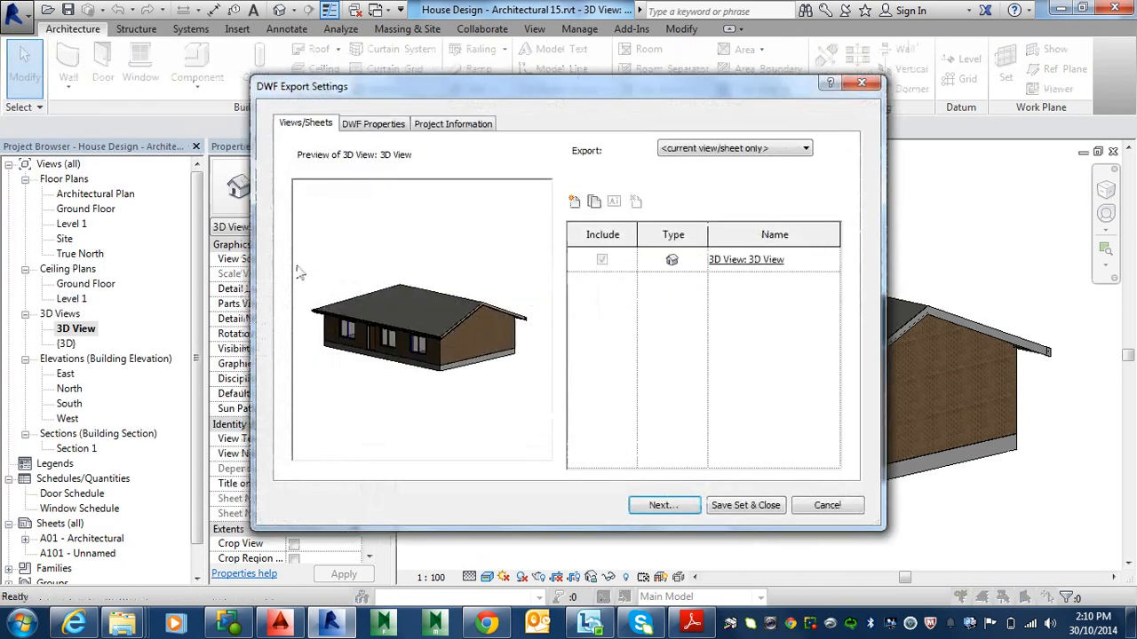
left_click(661, 505)
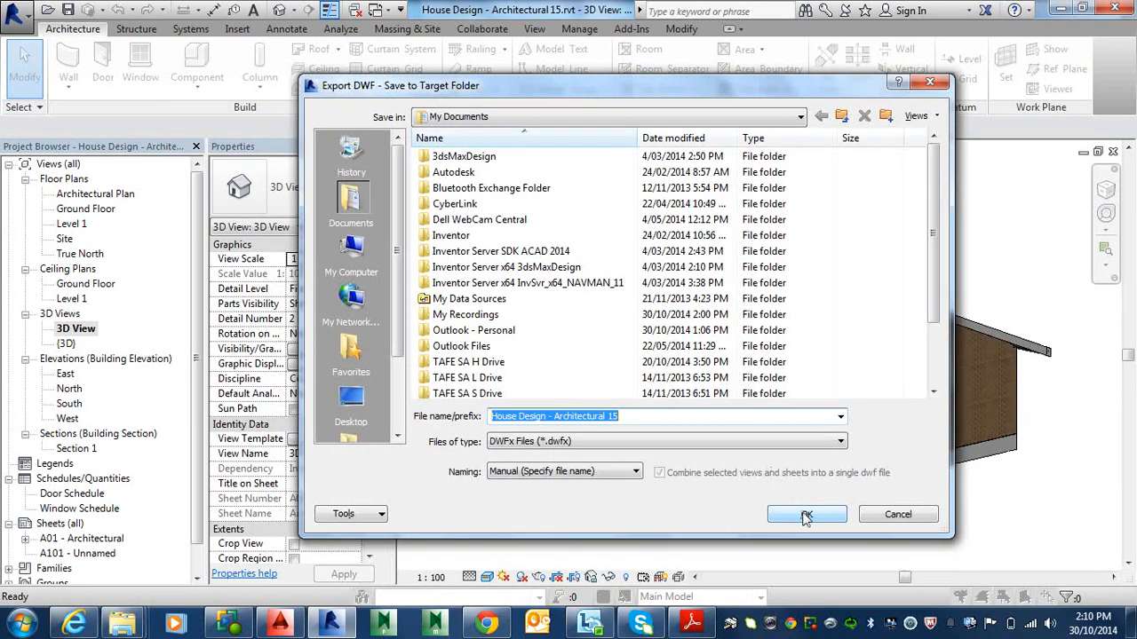
left_click(631, 423)
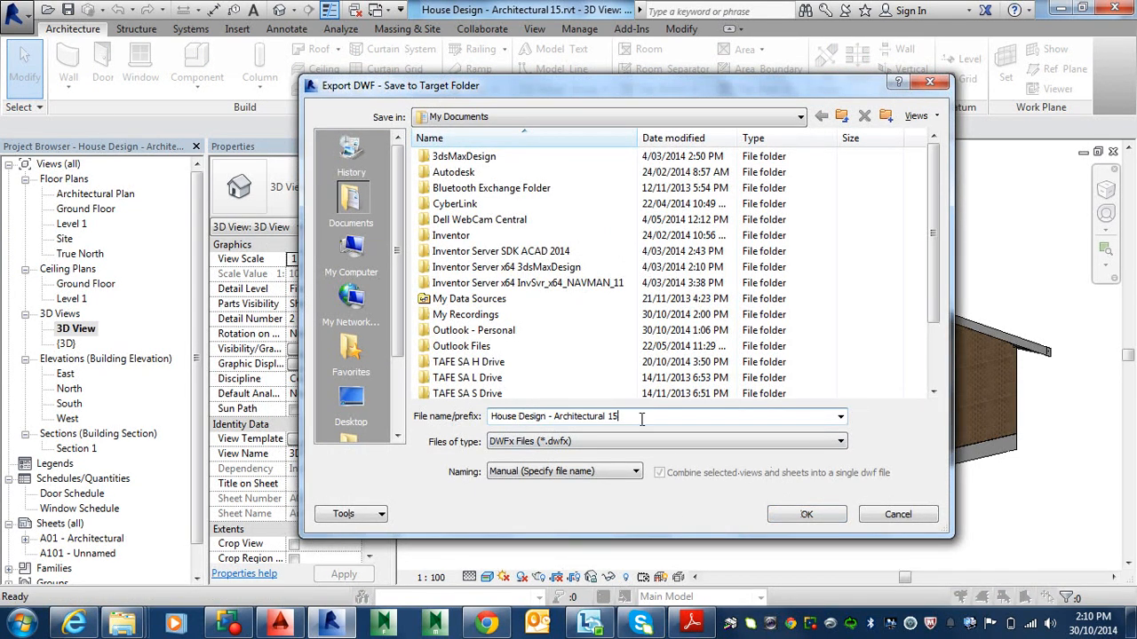
key("BackSpace")
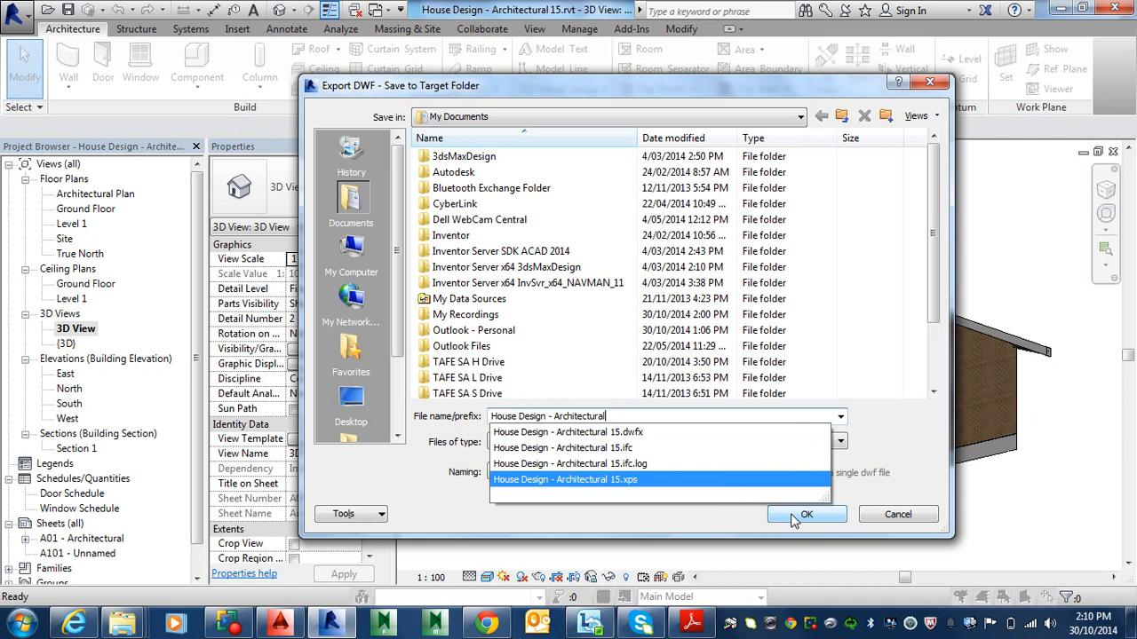
left_click(795, 516)
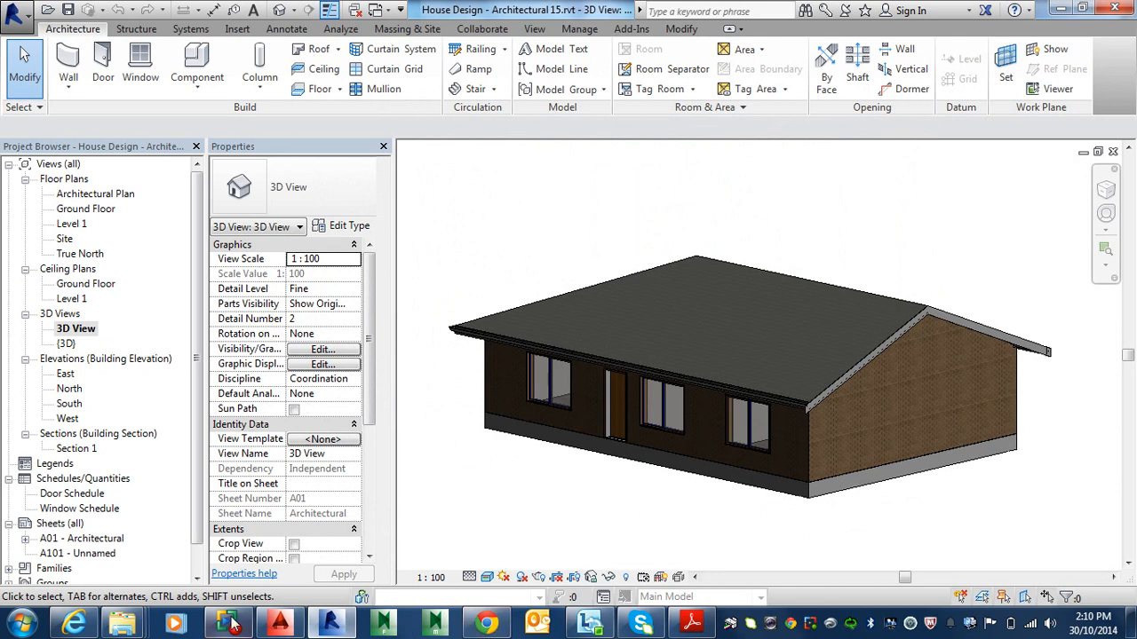
Open House Design - Architectural.dwfx from the Documents library in Design Review and examine the house from different angles.
mouse_move(123, 627)
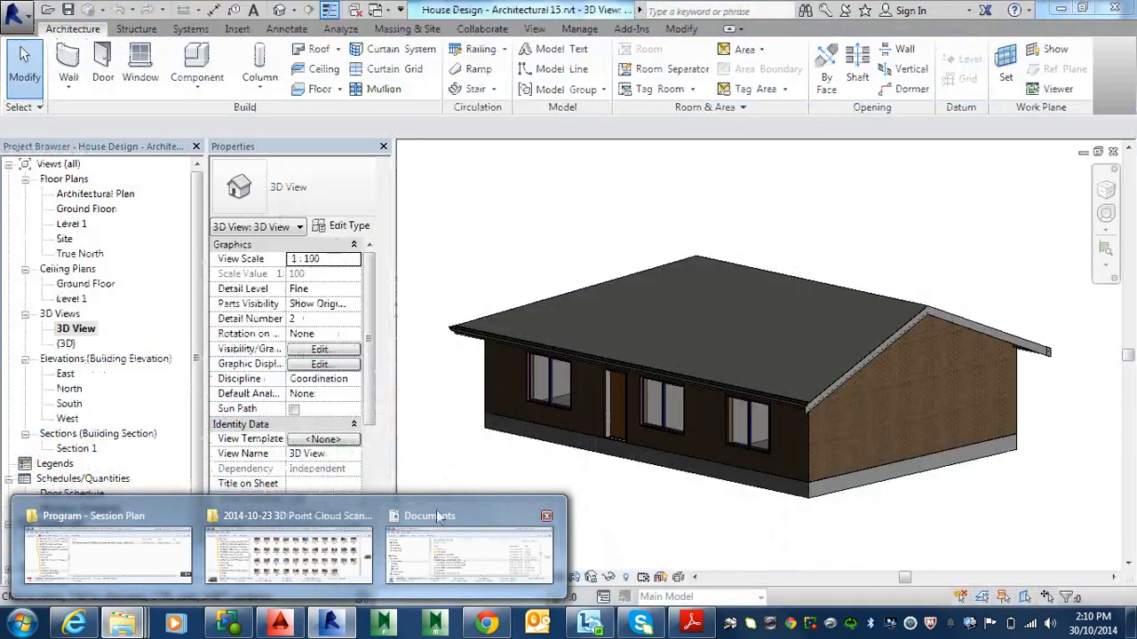
left_click(442, 527)
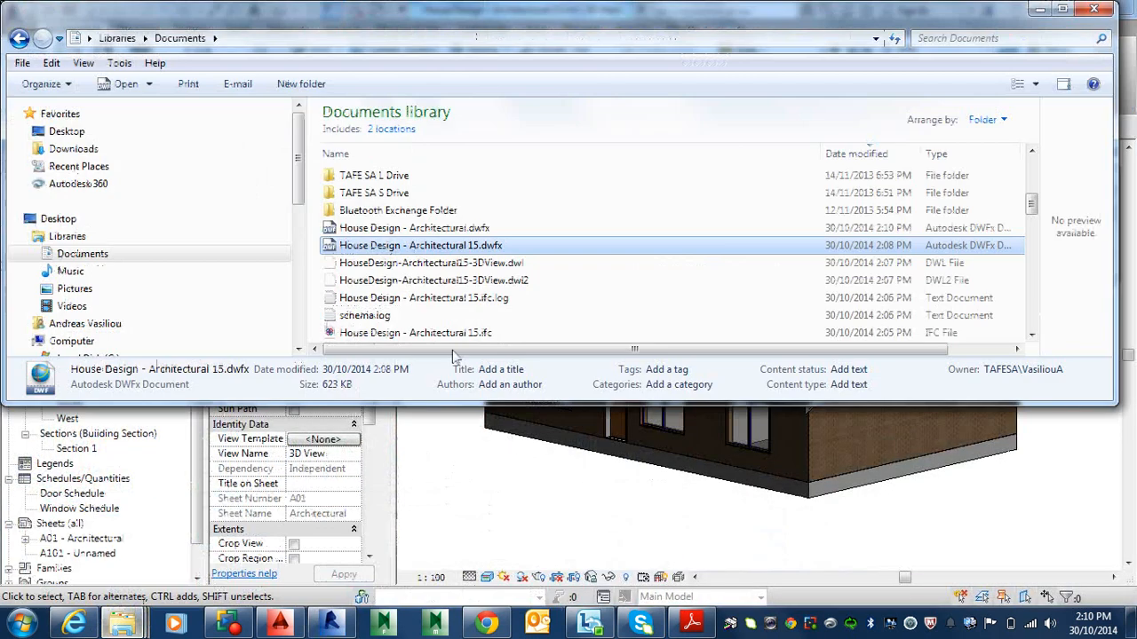
double_click(441, 232)
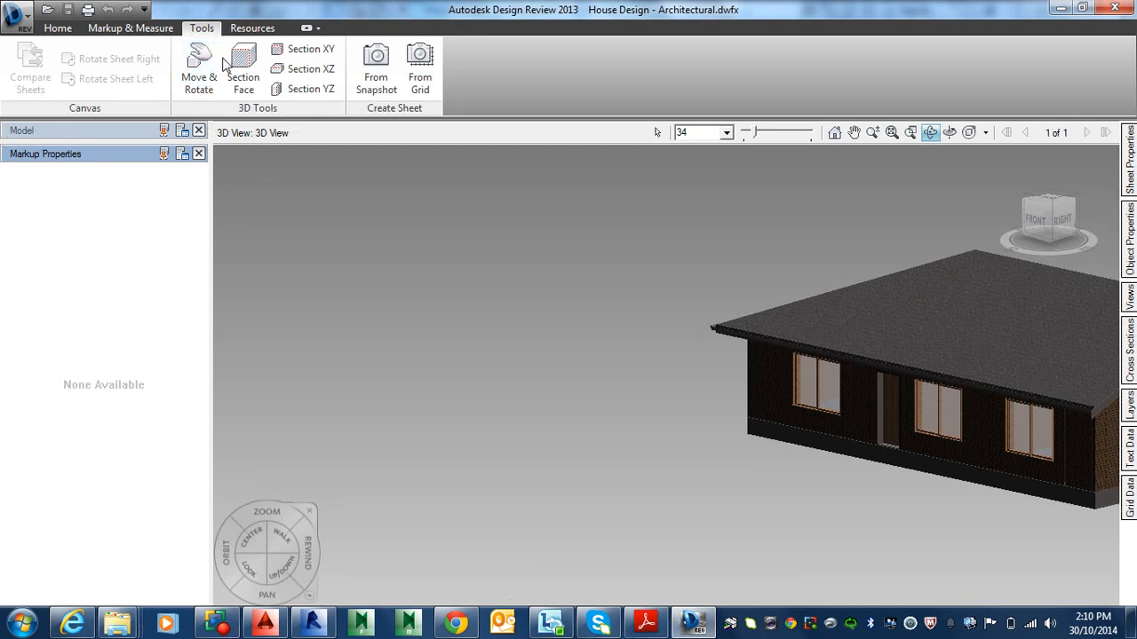
middle_click_drag(622, 309, 314, 347)
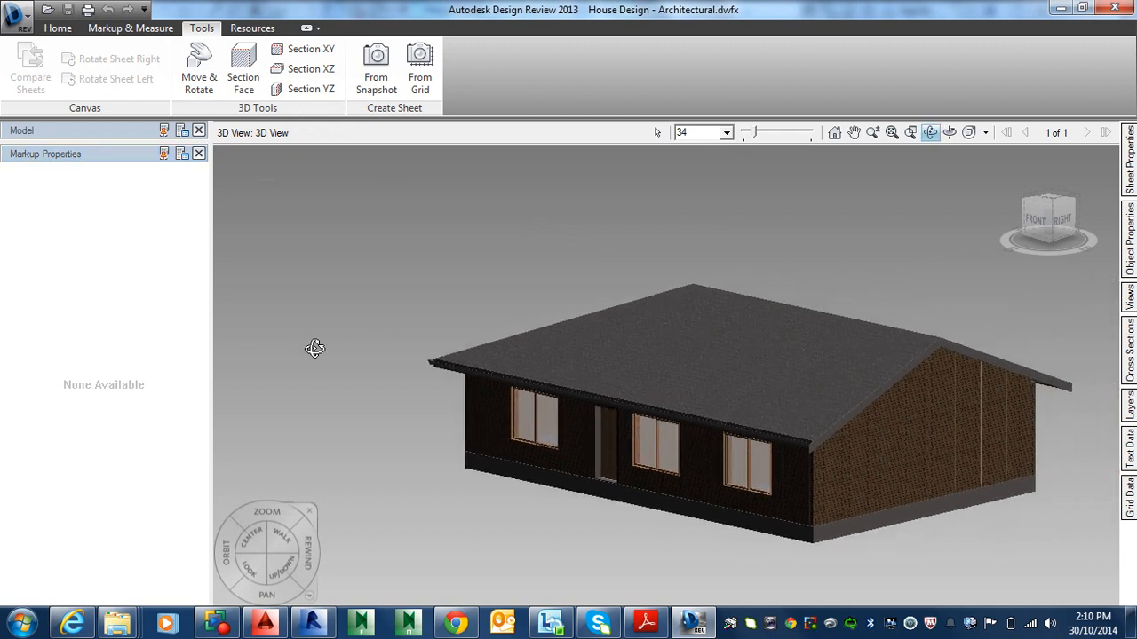
left_click_drag(702, 468, 657, 456)
middle_click_drag(710, 457, 792, 568)
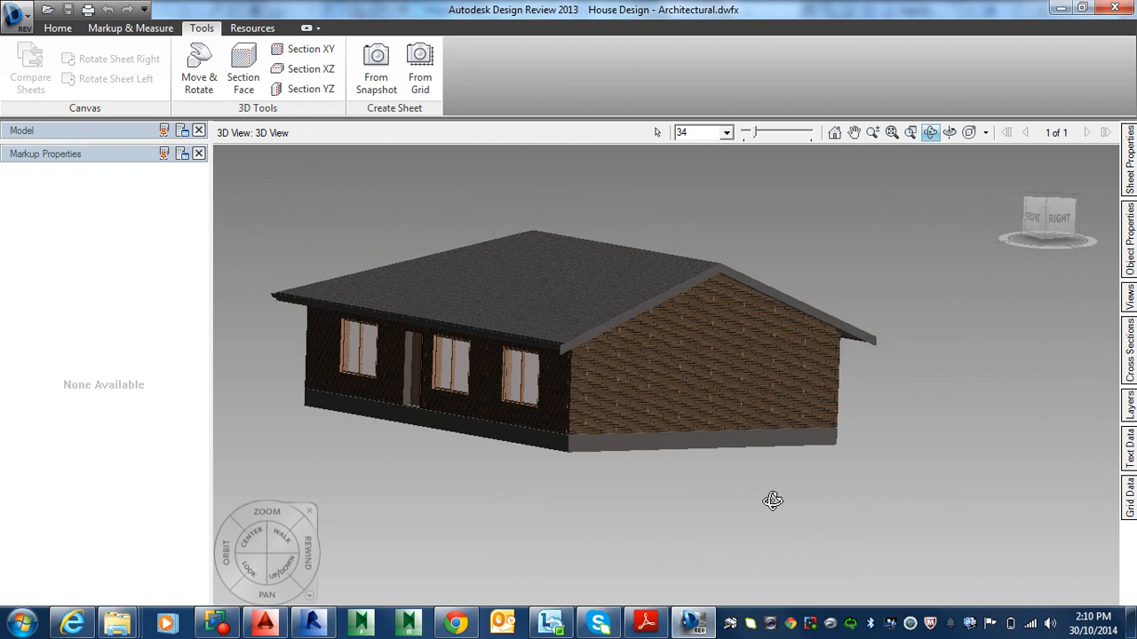
middle_click_drag(732, 489, 787, 509)
left_click_drag(690, 399, 756, 400)
middle_click_drag(853, 400, 490, 418)
Lift the roof well above the house walls with the Move & Rotate tool.
left_click(199, 71)
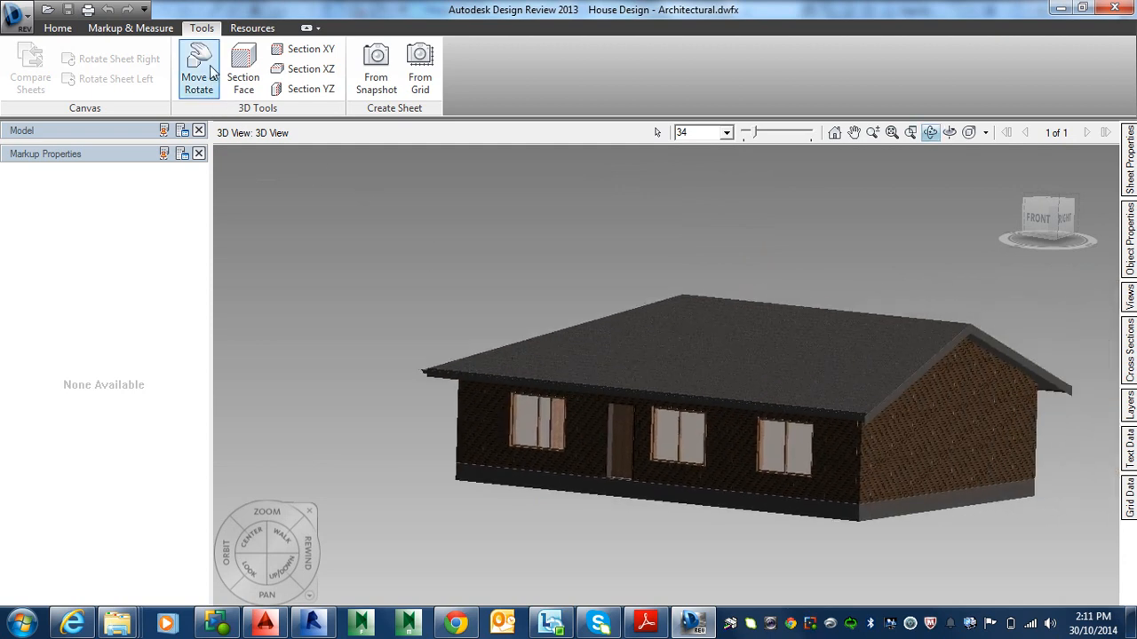
left_click(665, 355)
left_click_drag(665, 355, 678, 218)
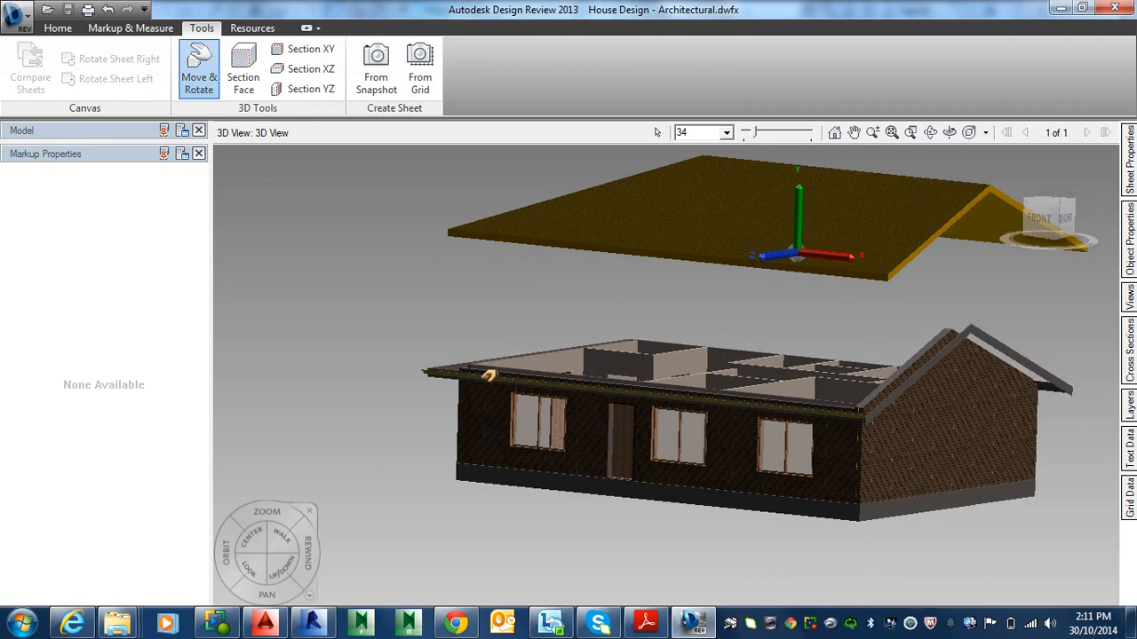
Move the gutter and the front exterior wall forward, clear of the house, to expose the rooms.
left_click_drag(487, 376, 310, 502)
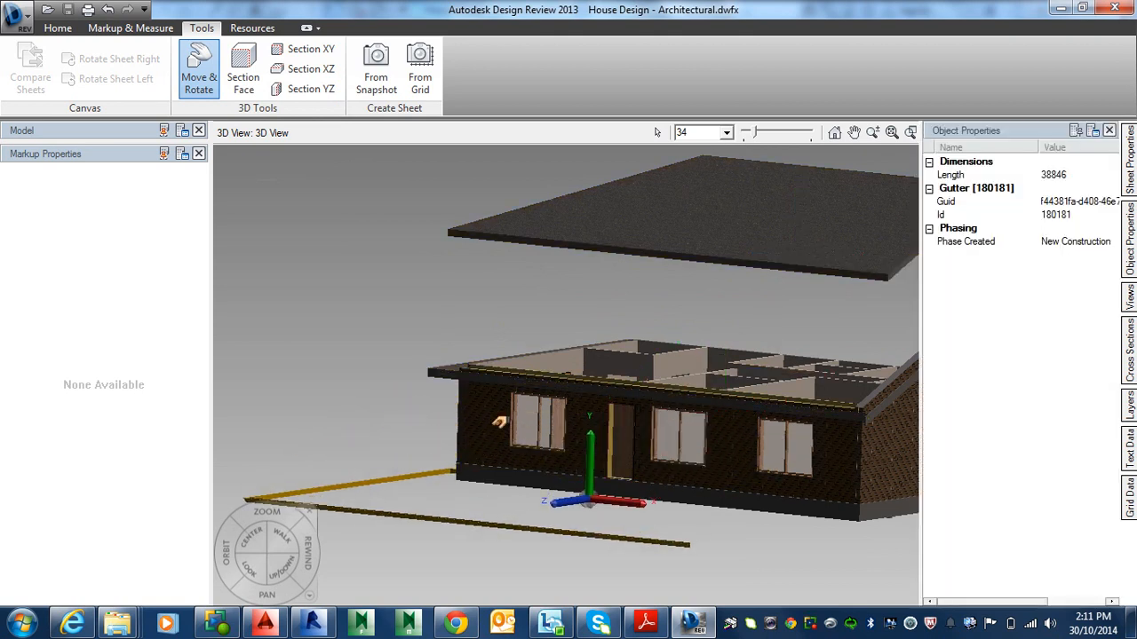
left_click(662, 448)
left_click_drag(661, 448, 519, 577)
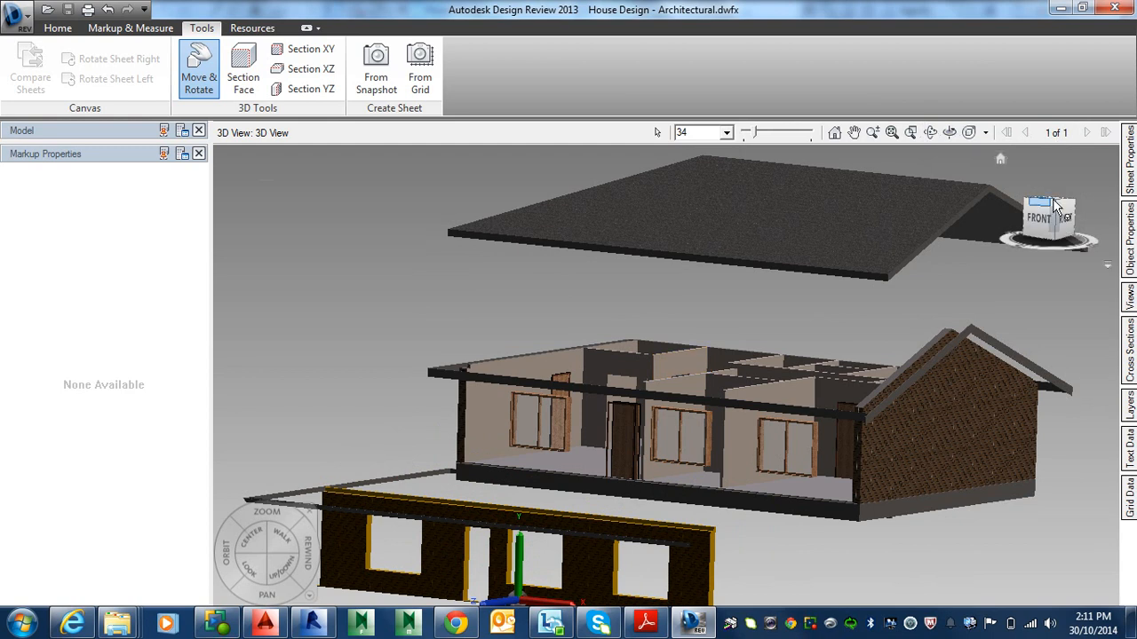
Pull the brick gable end wall and the internal wall with a door opening behind it out of the house.
left_click_drag(1055, 207, 1043, 216)
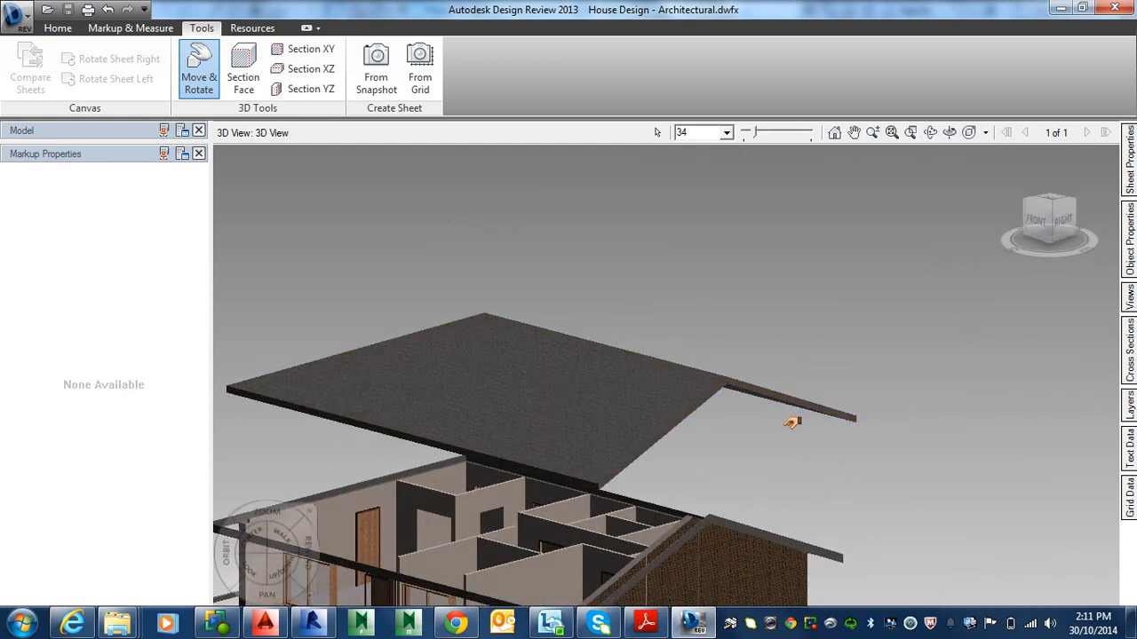
middle_click_drag(789, 432, 872, 277)
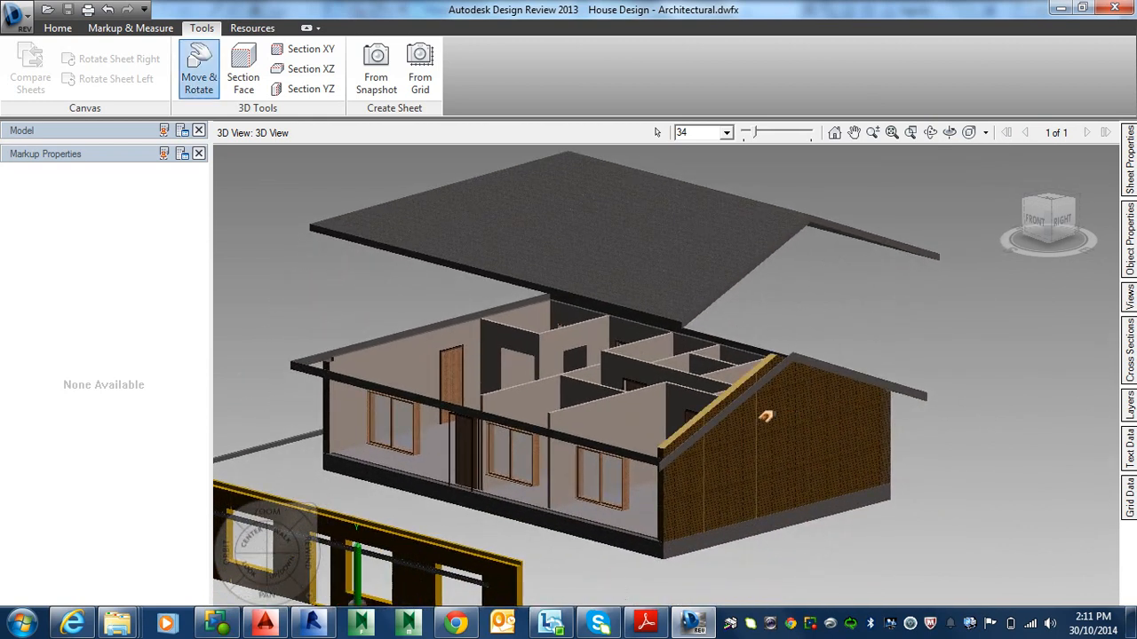
left_click_drag(765, 415, 894, 504)
left_click_drag(779, 460, 943, 352)
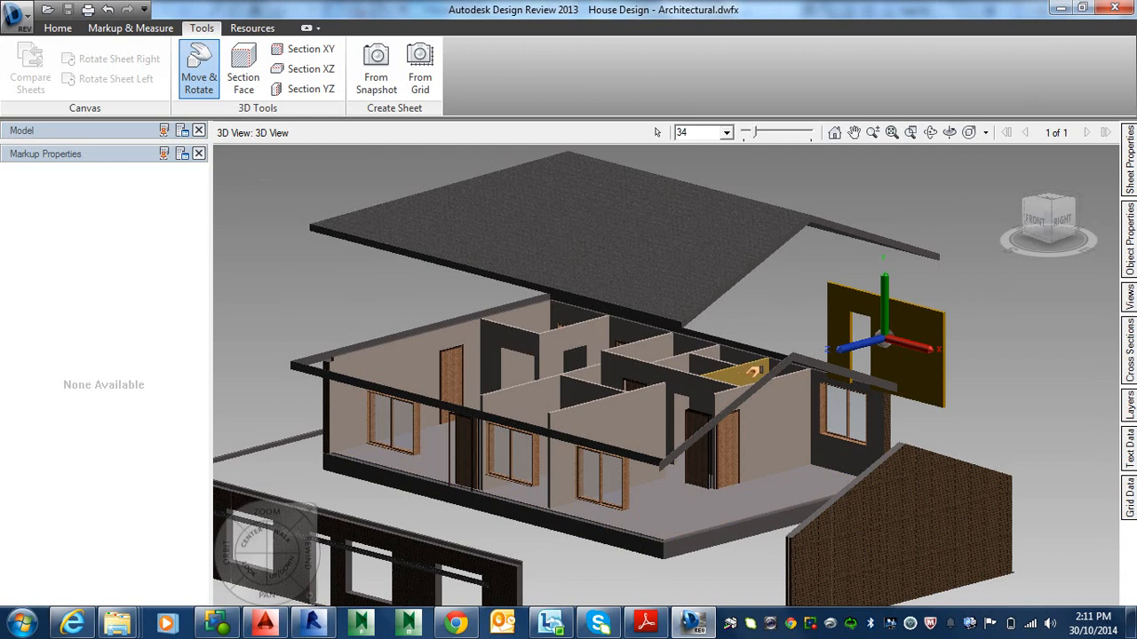